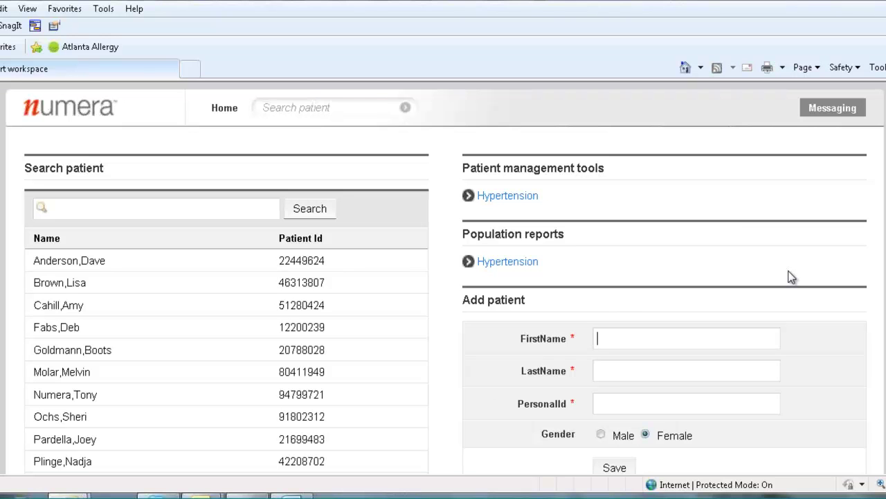
- Look over the home page's patient list and tools, and open the Hypertension patient management tool
scroll(791, 277, down, 2)
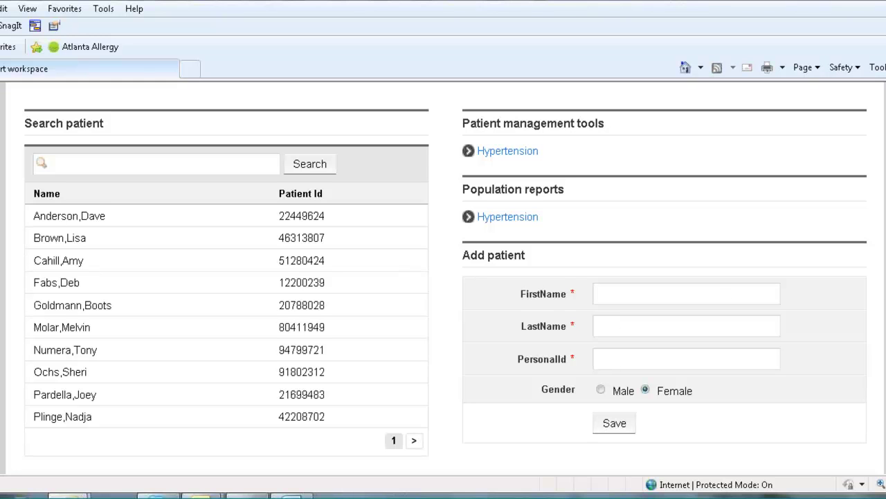
scroll(443, 277, up, 1)
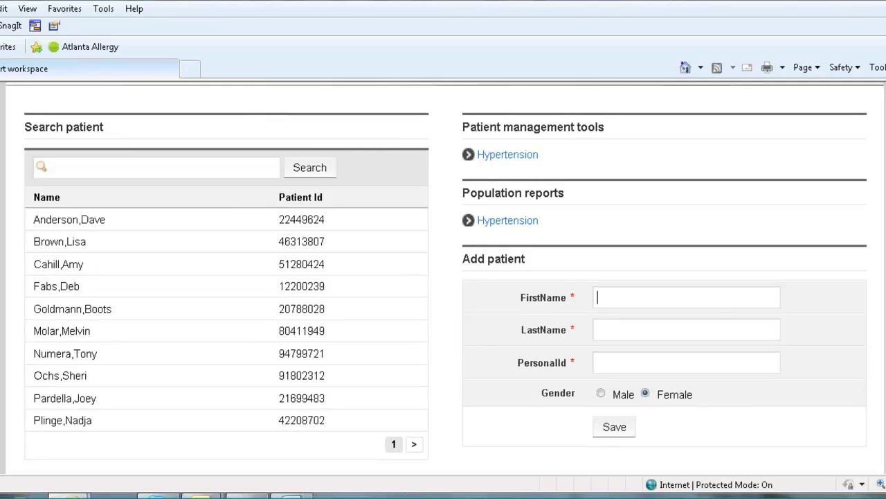
scroll(443, 276, up, 1)
scroll(443, 277, up, 1)
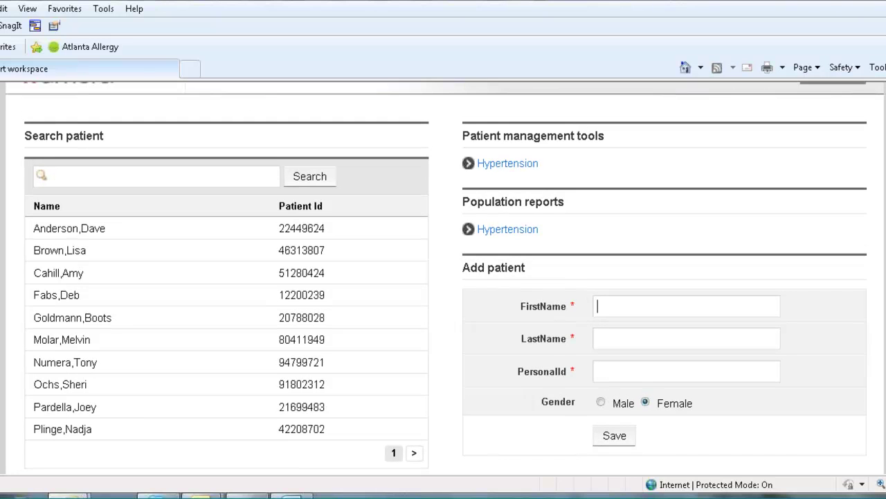
scroll(443, 277, up, 1)
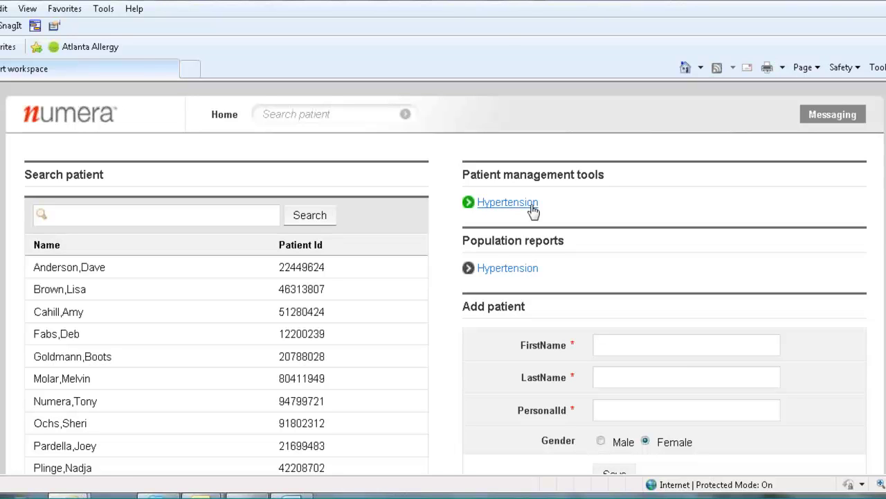
click(508, 202)
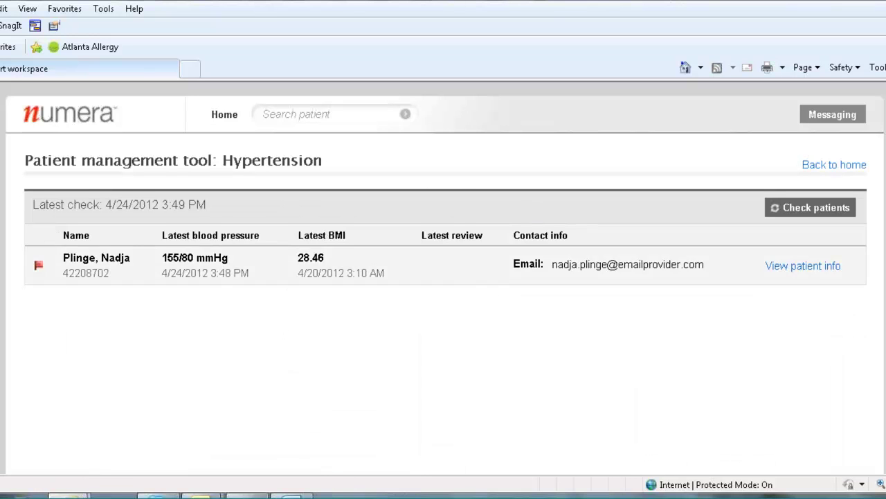
- Open the flagged patient's blood pressure review summary and close it without confirming the review
scroll(396, 289, up, 1)
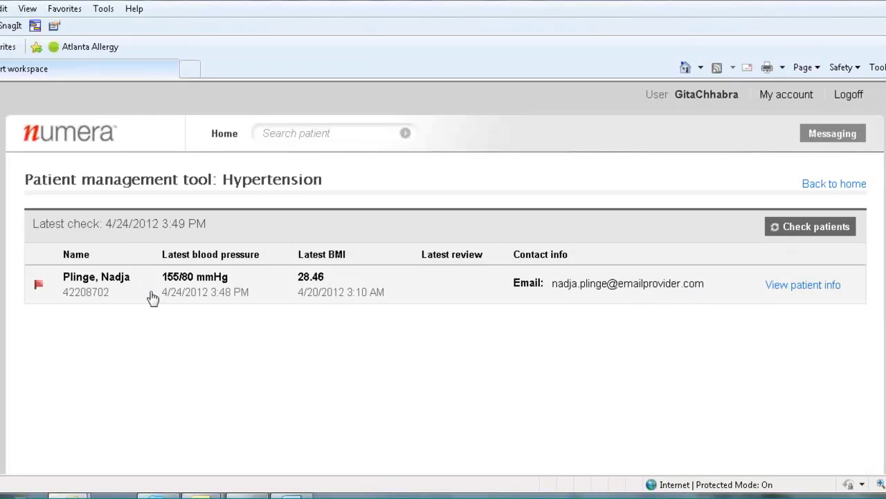
click(40, 288)
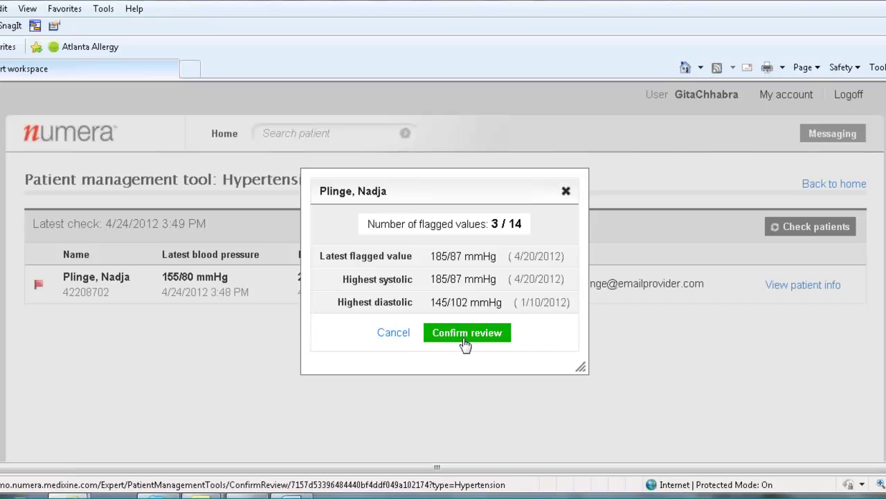
click(397, 334)
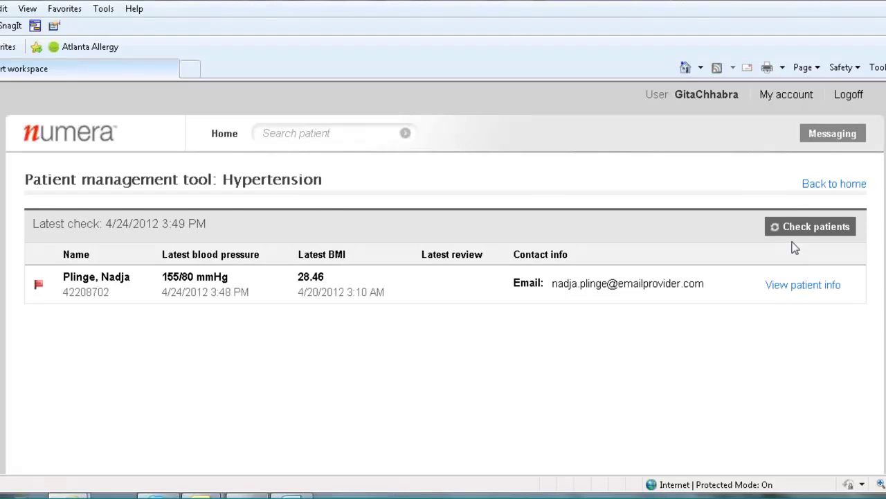
- Return to the home page and open the Hypertension population report
click(817, 184)
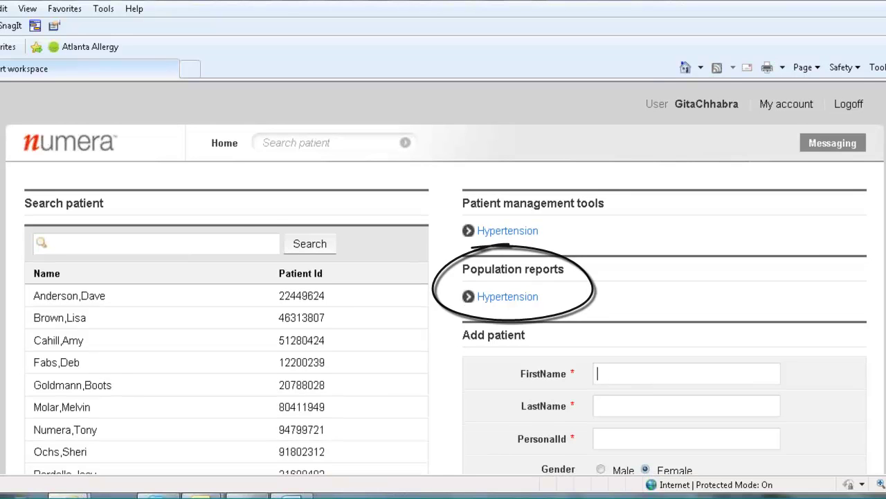
scroll(445, 279, down, 1)
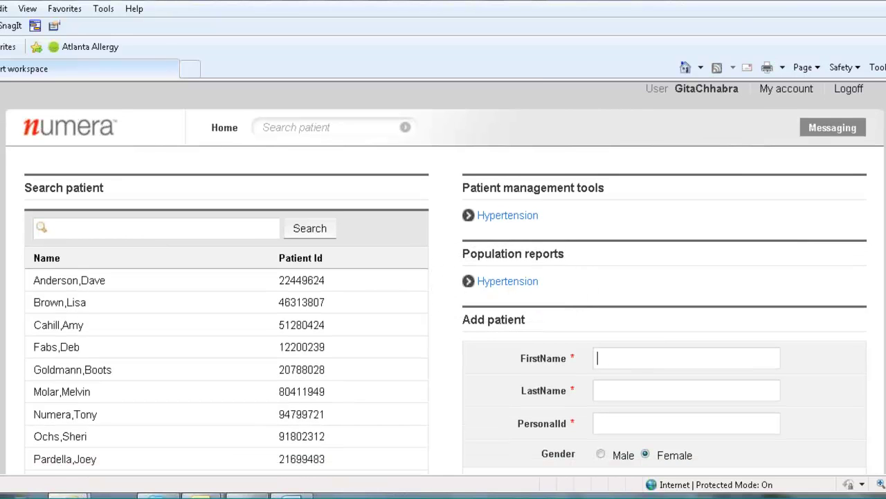
scroll(490, 247, down, 2)
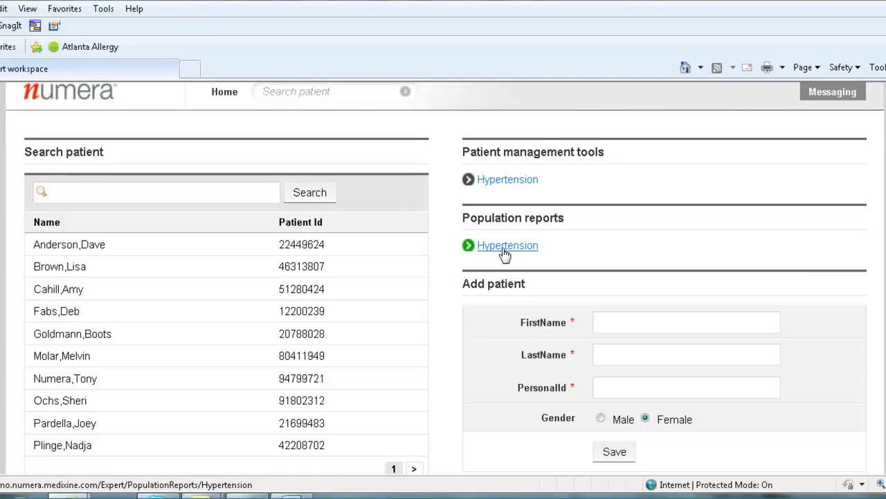
click(504, 246)
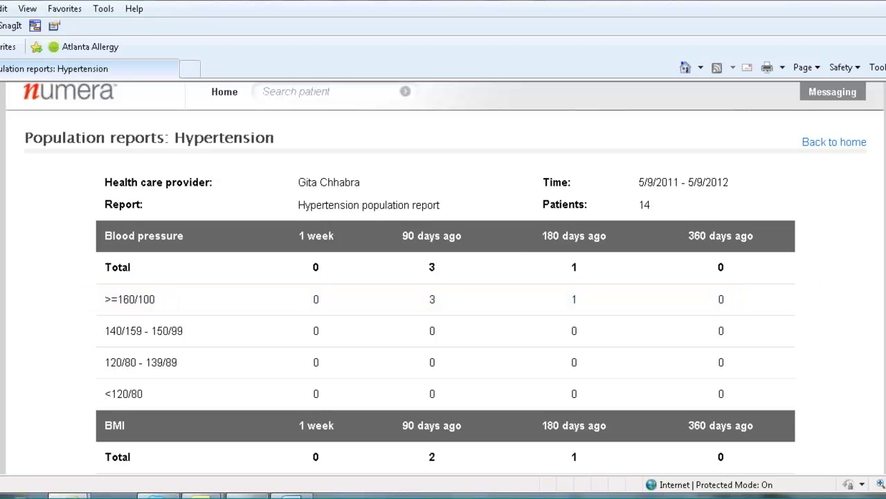
- Review the blood pressure and BMI tables of the Hypertension population report
scroll(443, 277, down, 2)
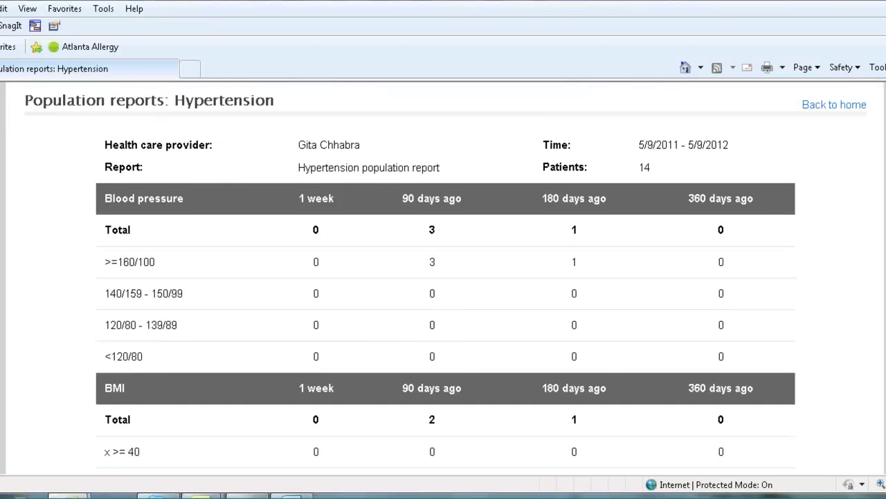
scroll(444, 277, down, 1)
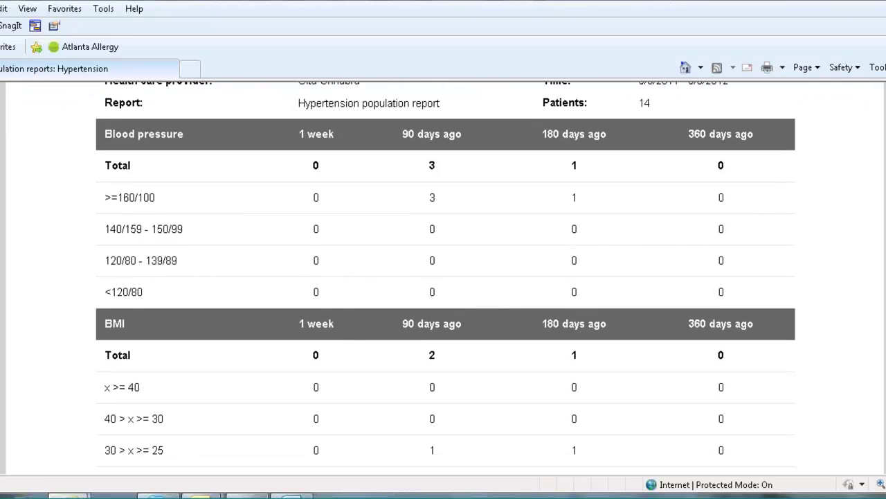
scroll(443, 277, down, 2)
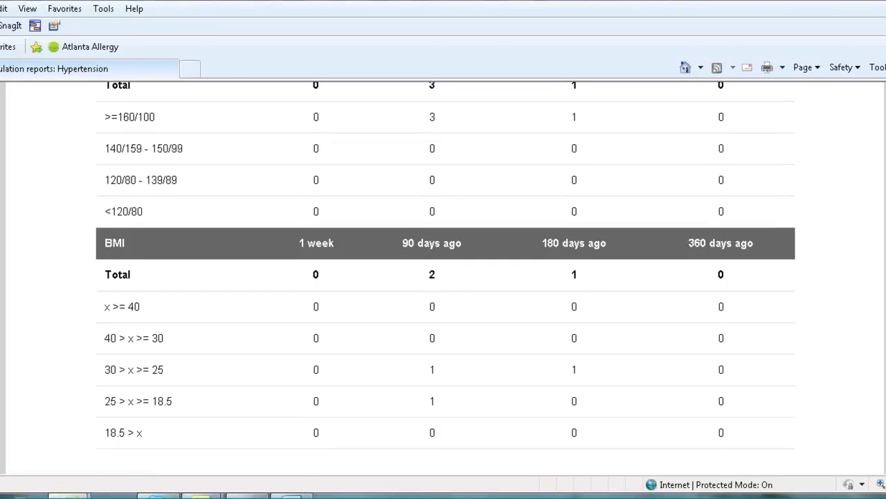
scroll(443, 277, up, 5)
scroll(836, 188, up, 2)
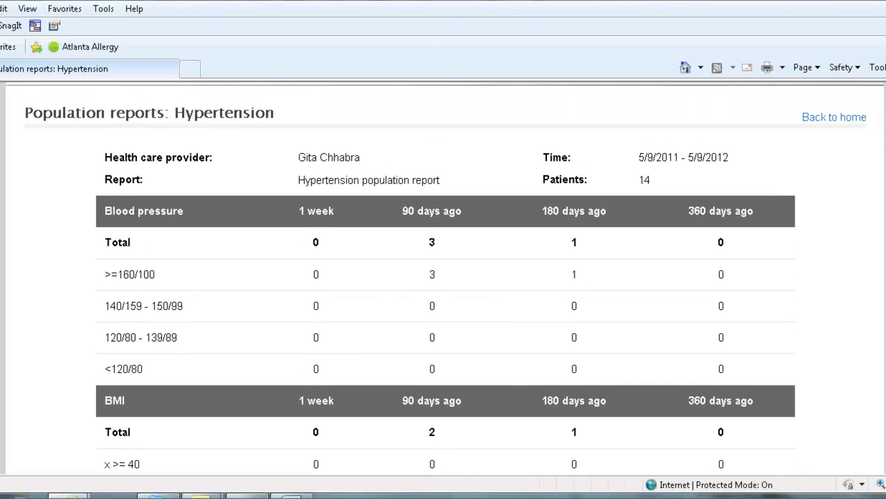
- Go back to the home page and open the Messaging area
click(836, 182)
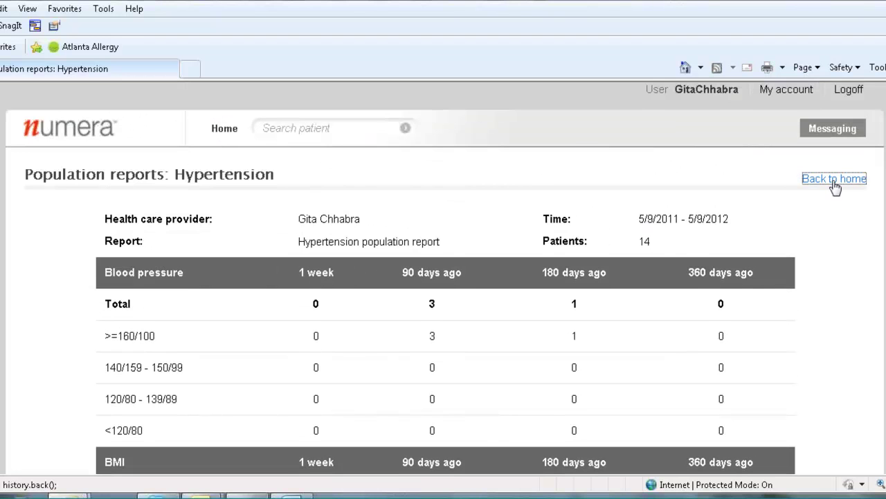
click(834, 179)
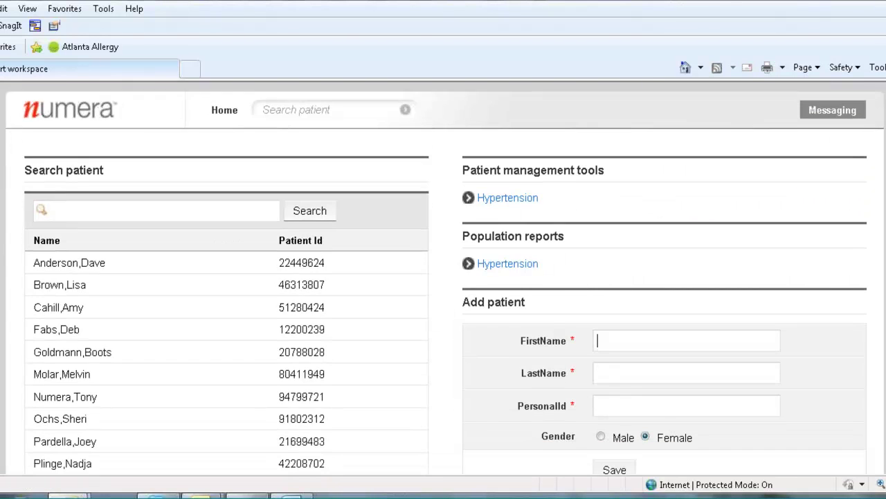
scroll(445, 277, up, 1)
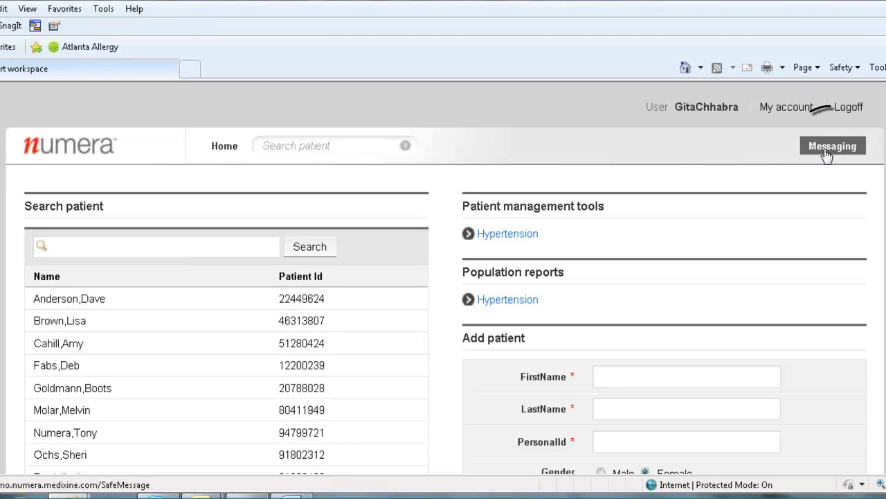
click(827, 154)
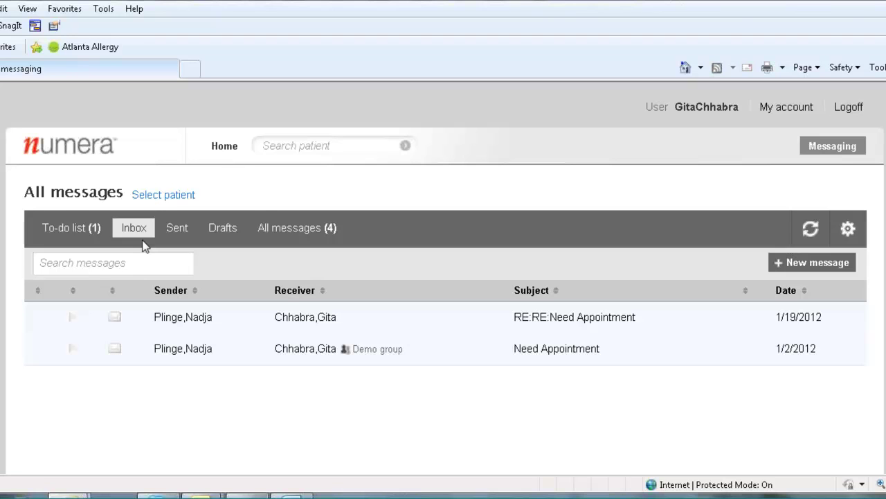
- Return to the home page and open the summary of the last patient on the list's first page
click(225, 148)
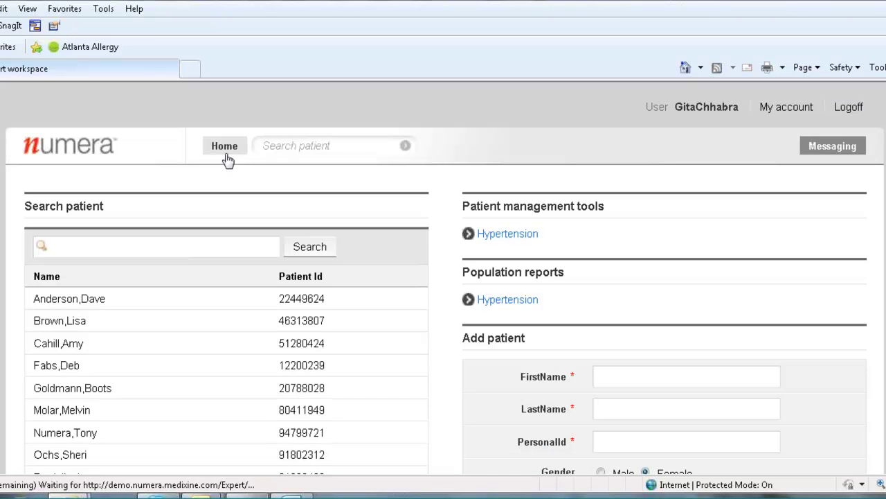
scroll(443, 277, down, 3)
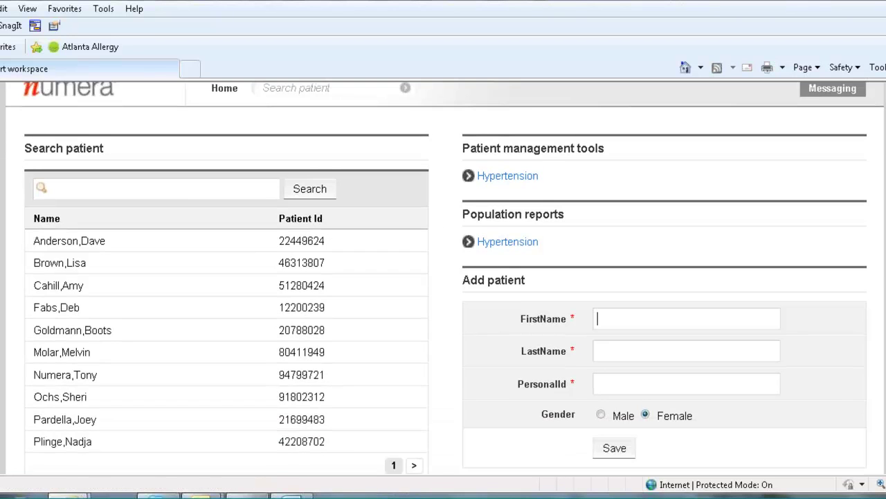
scroll(443, 277, down, 1)
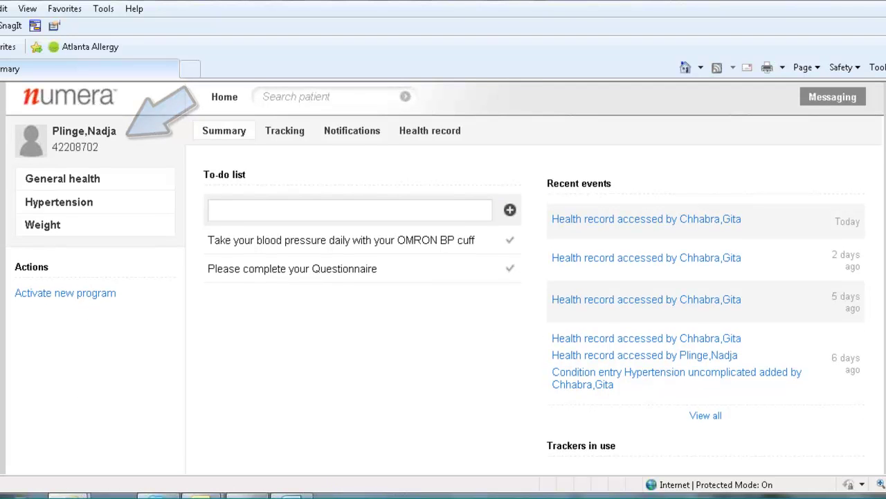
- View all of the patient's recent events, look through the access log, and return to the patient summary
scroll(445, 277, down, 1)
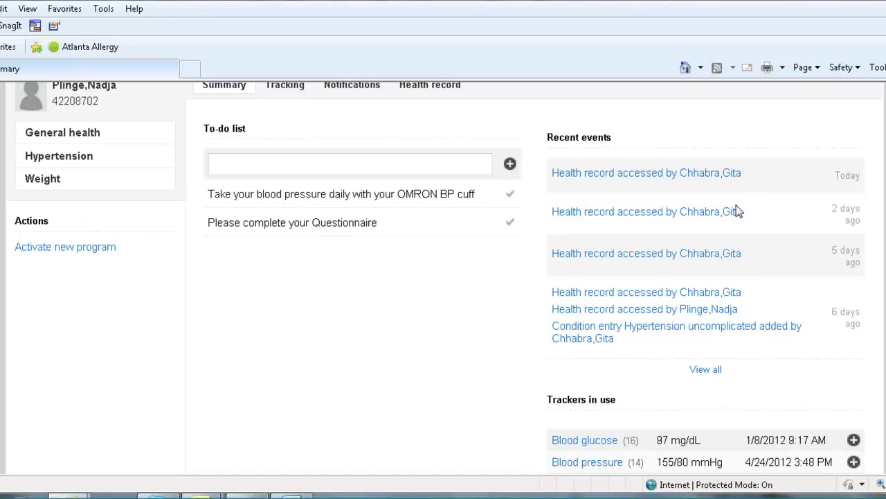
click(706, 372)
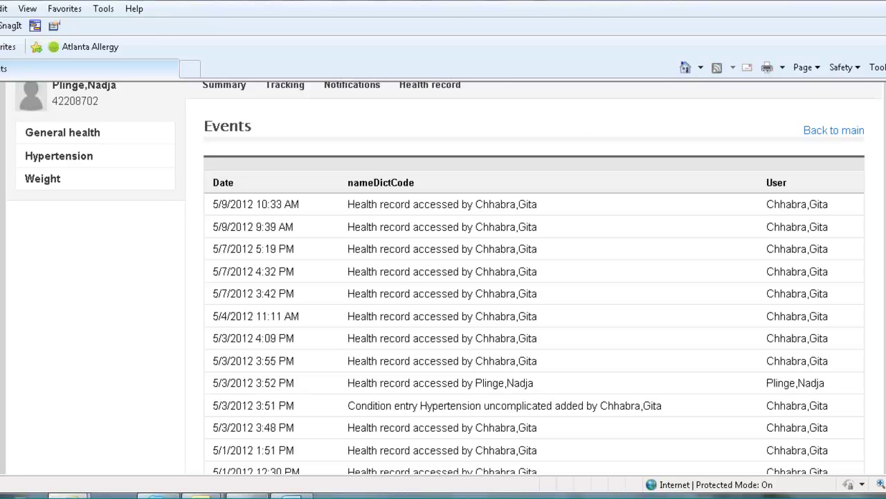
scroll(443, 277, down, 1)
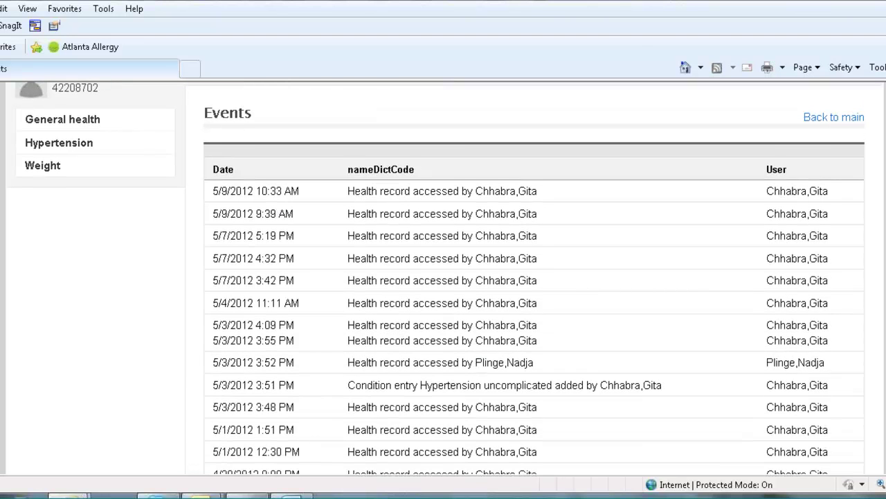
scroll(444, 277, down, 4)
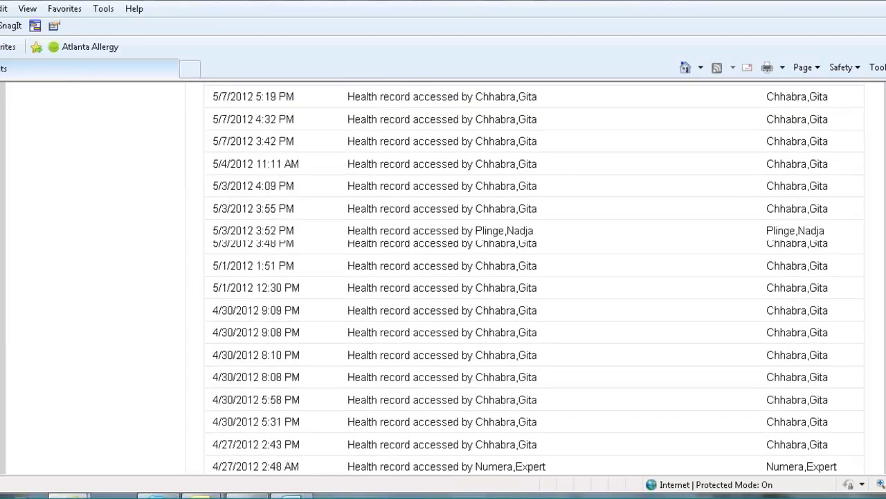
scroll(443, 277, down, 2)
scroll(788, 126, down, 2)
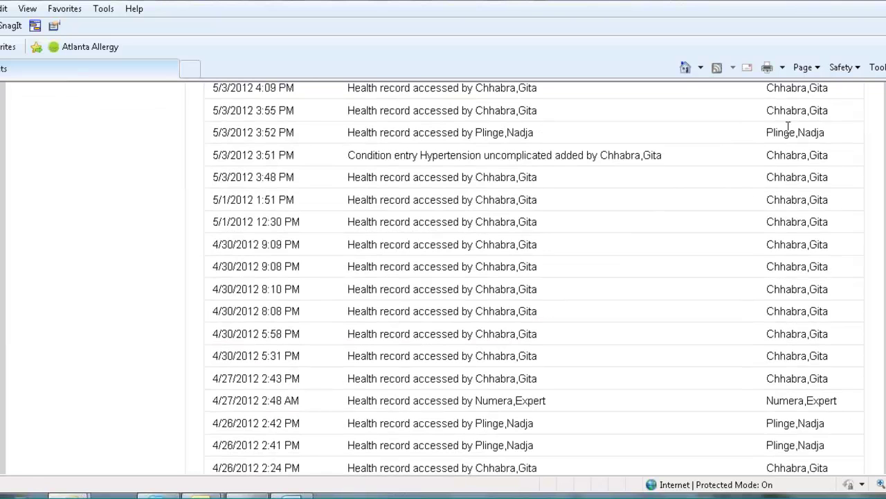
scroll(827, 428, up, 4)
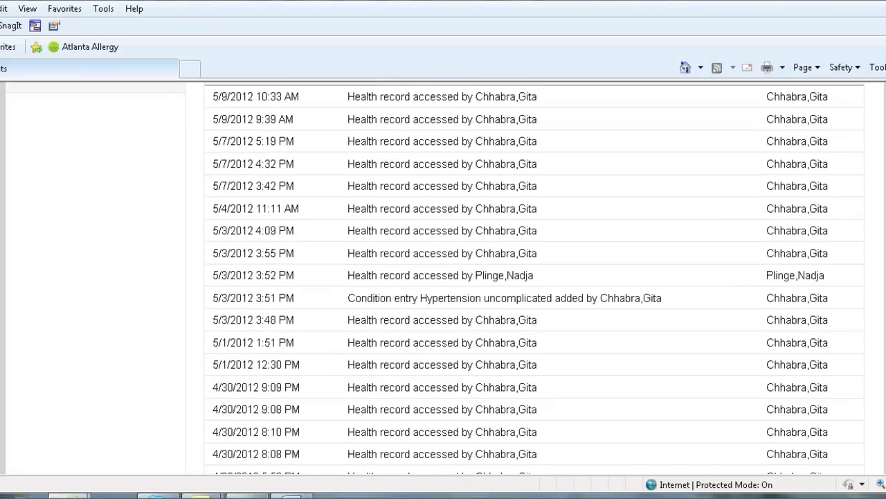
scroll(841, 165, up, 2)
scroll(841, 166, down, 1)
scroll(842, 165, up, 3)
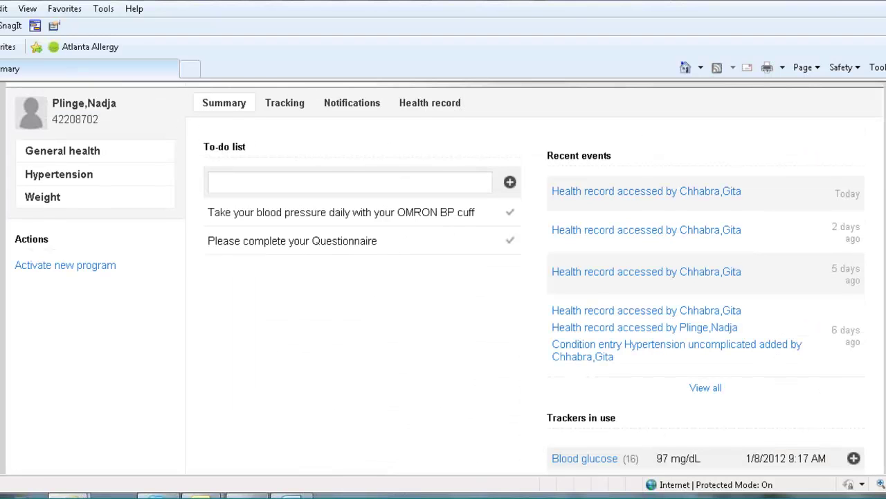
- Open the patient's Blood pressure tracker from the trackers in use and view its systolic and diastolic graph
scroll(446, 279, down, 1)
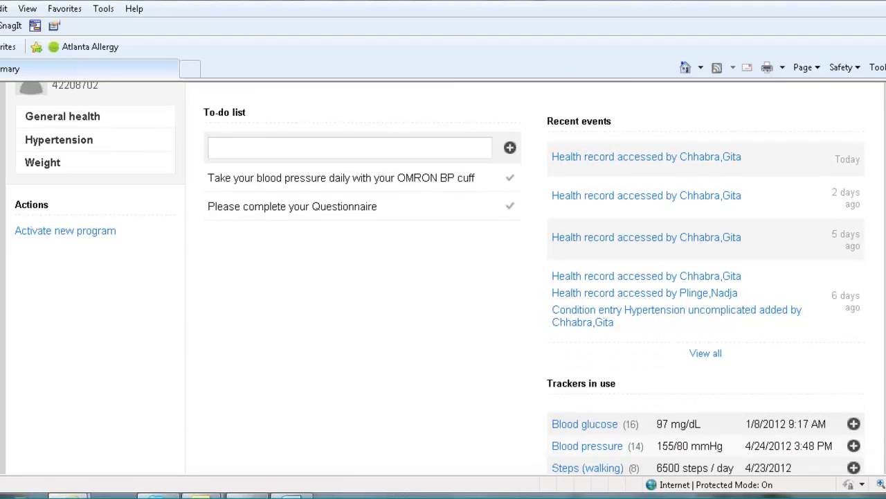
scroll(445, 278, down, 1)
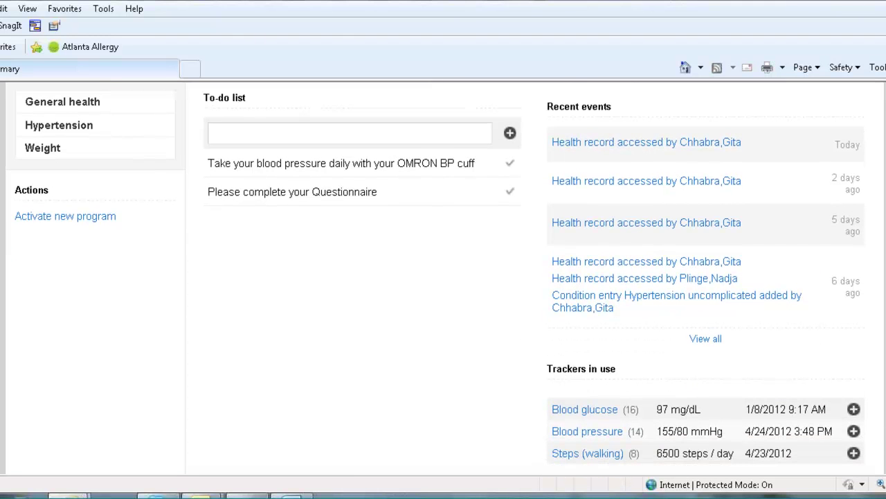
scroll(582, 360, down, 2)
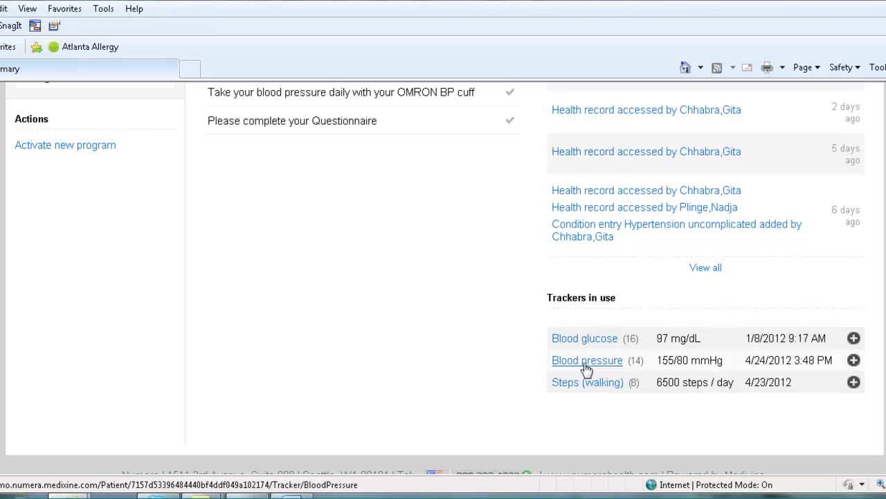
click(585, 367)
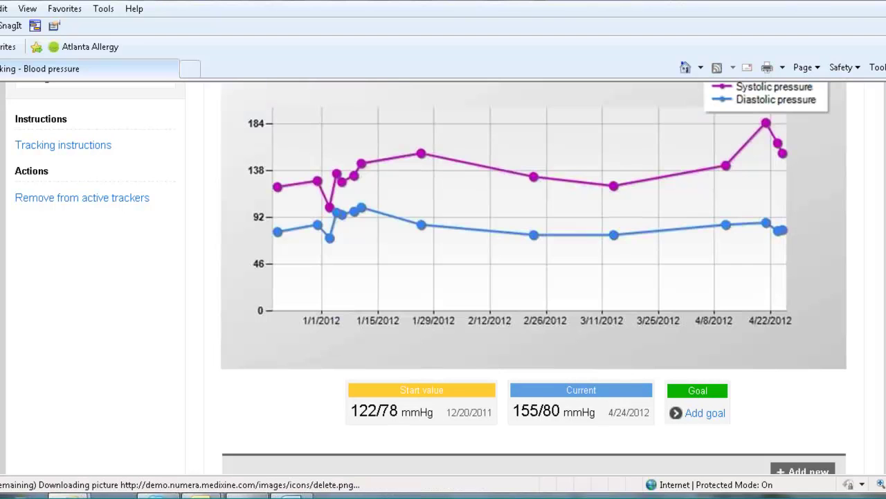
scroll(443, 277, up, 1)
scroll(444, 277, up, 2)
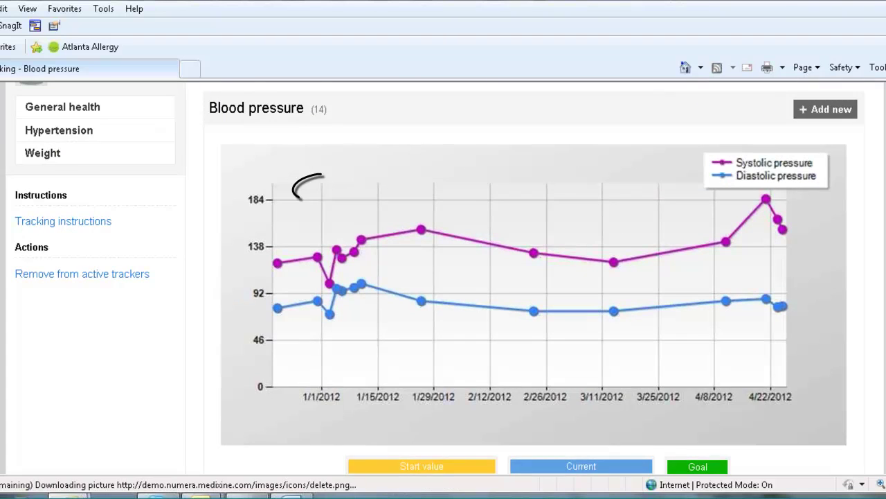
- Review the blood pressure graph, summary values and readings table, then open the form for new values and close it without entering anything
scroll(443, 277, up, 2)
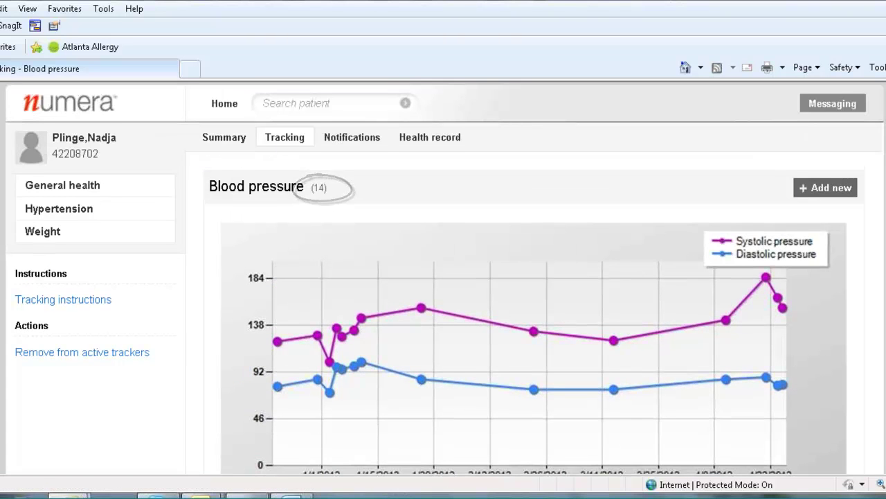
scroll(443, 277, down, 1)
scroll(325, 109, down, 2)
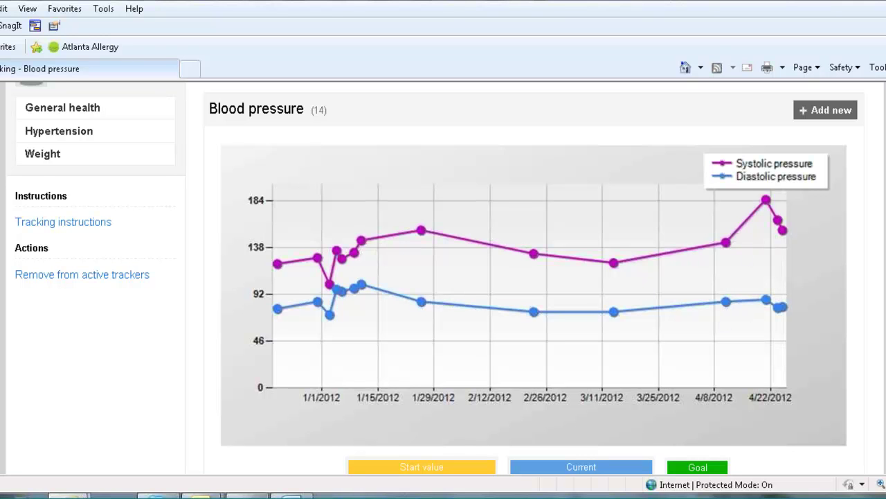
scroll(444, 277, down, 1)
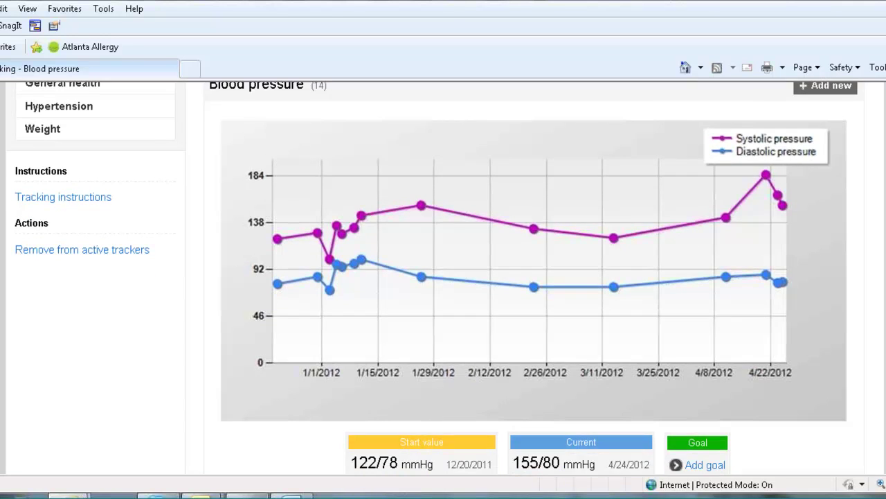
scroll(534, 277, down, 2)
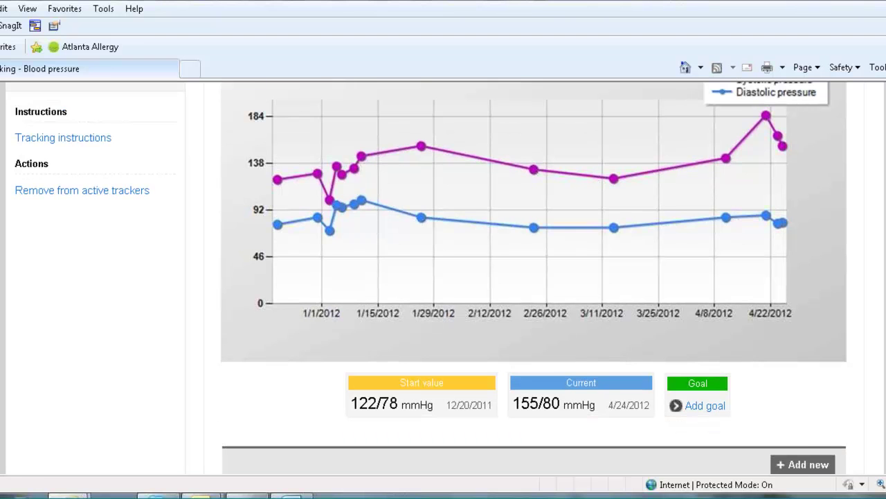
scroll(312, 317, down, 6)
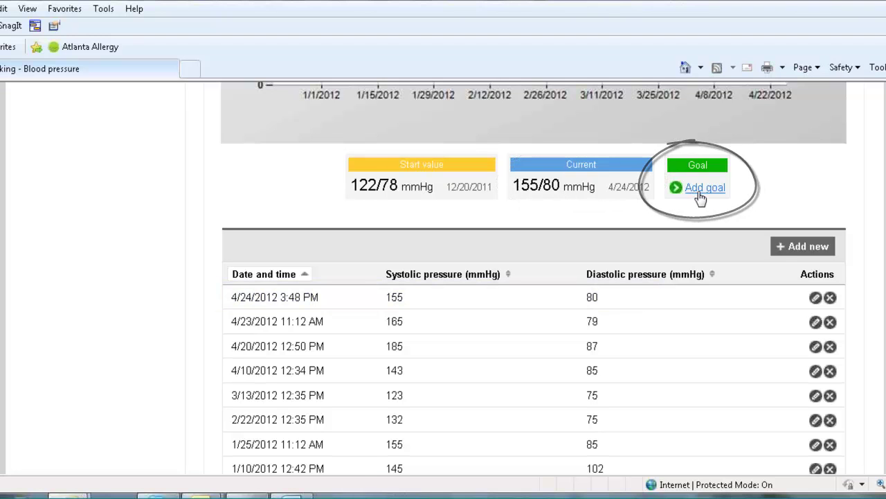
click(793, 251)
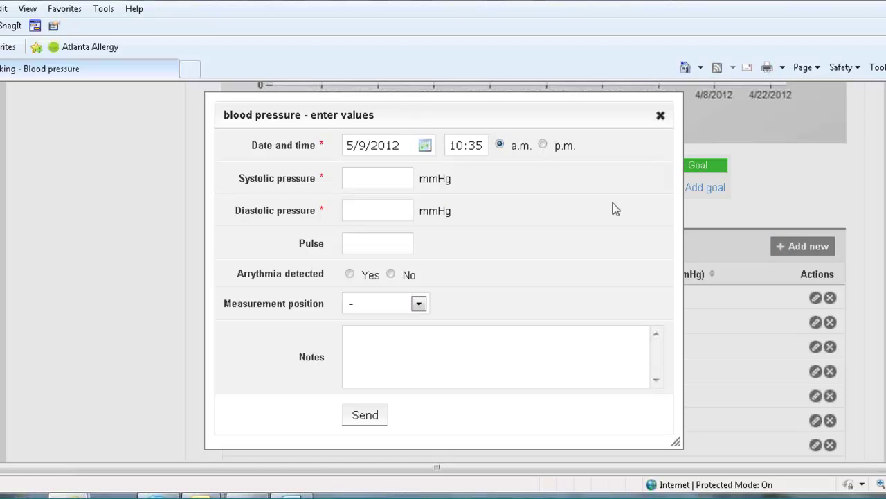
click(660, 116)
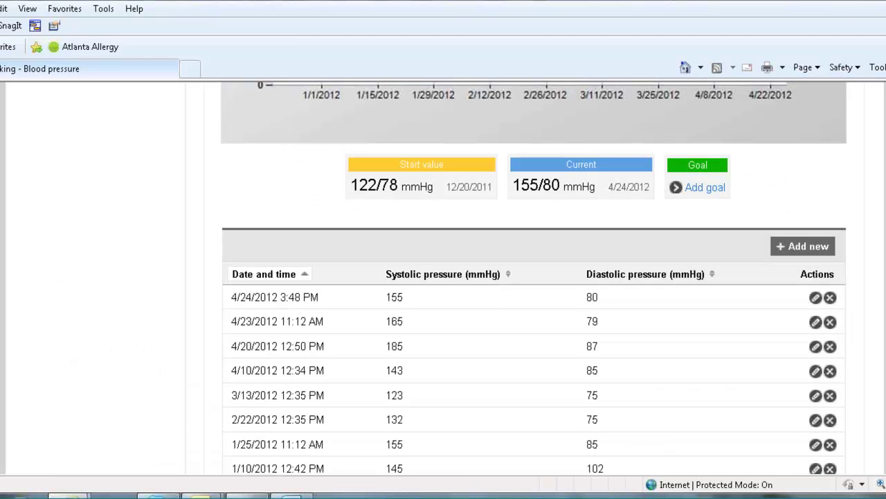
- Open the patient's notifications and review the observation notification rules, their message delivery and recipients
scroll(533, 277, up, 1)
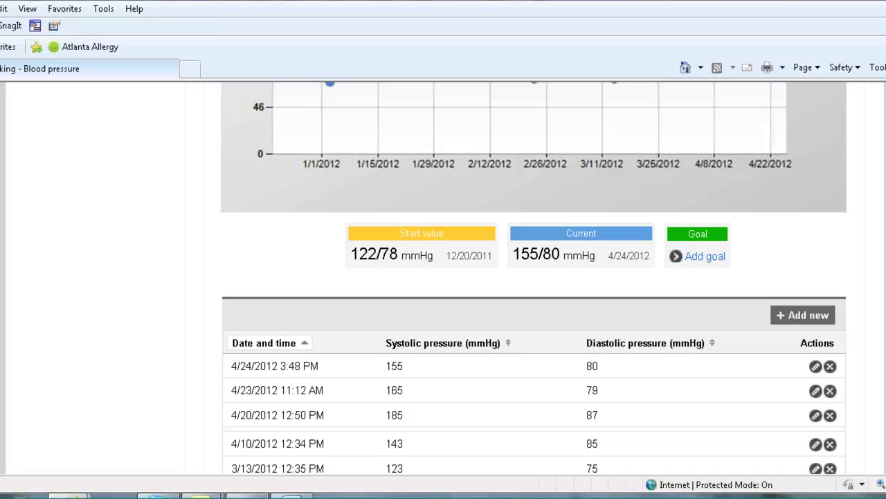
scroll(533, 277, up, 1)
scroll(385, 201, up, 4)
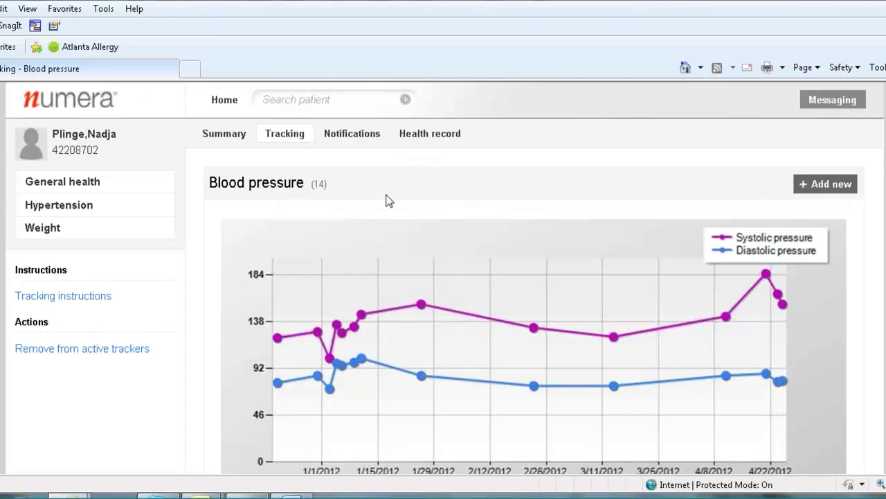
click(349, 154)
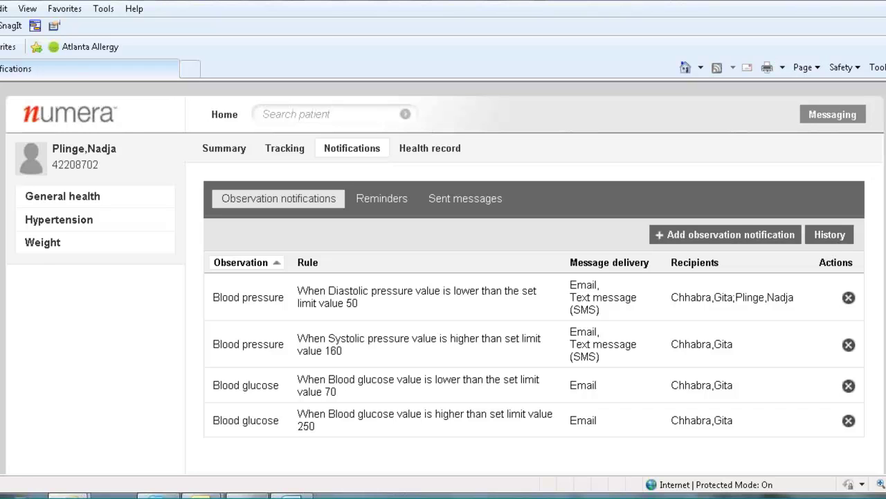
scroll(443, 277, down, 1)
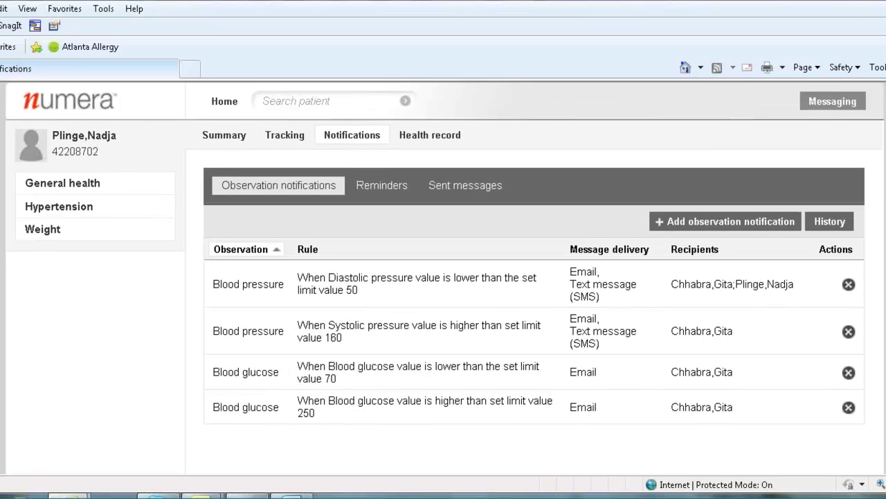
scroll(876, 288, down, 1)
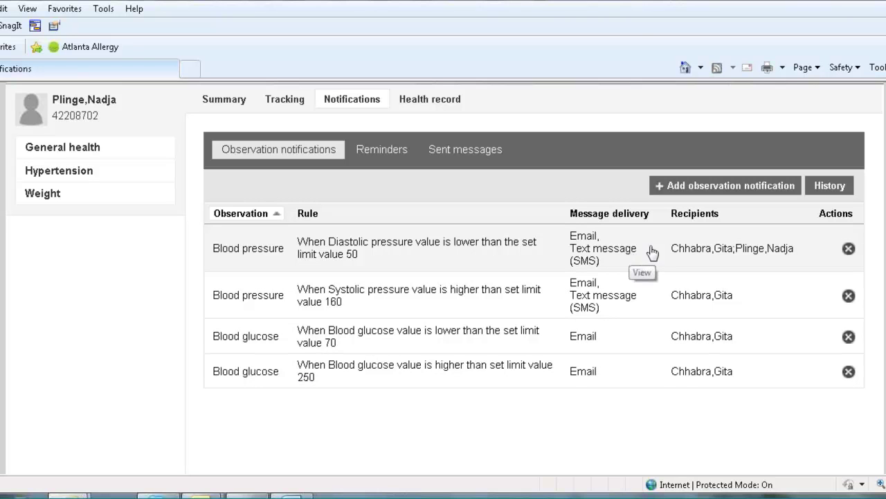
scroll(644, 251, up, 1)
scroll(696, 196, down, 1)
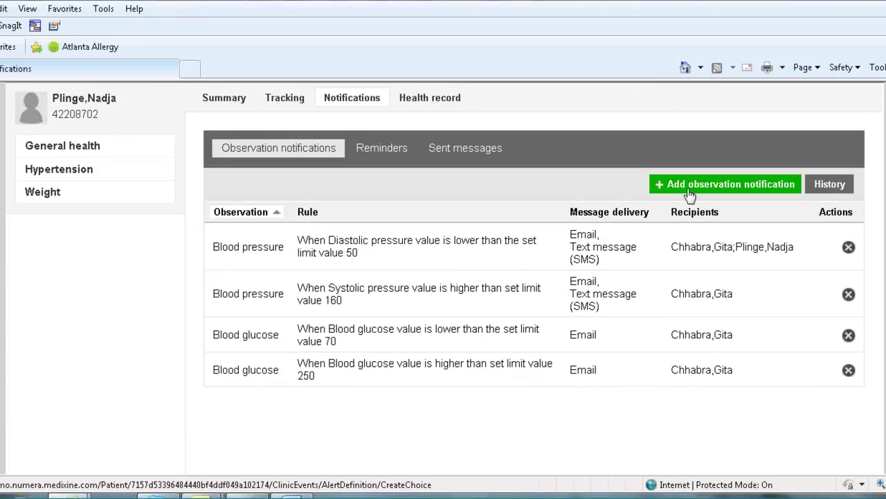
- Open the form for adding an observation notification, view the available observation types, and close it without choosing one
click(692, 191)
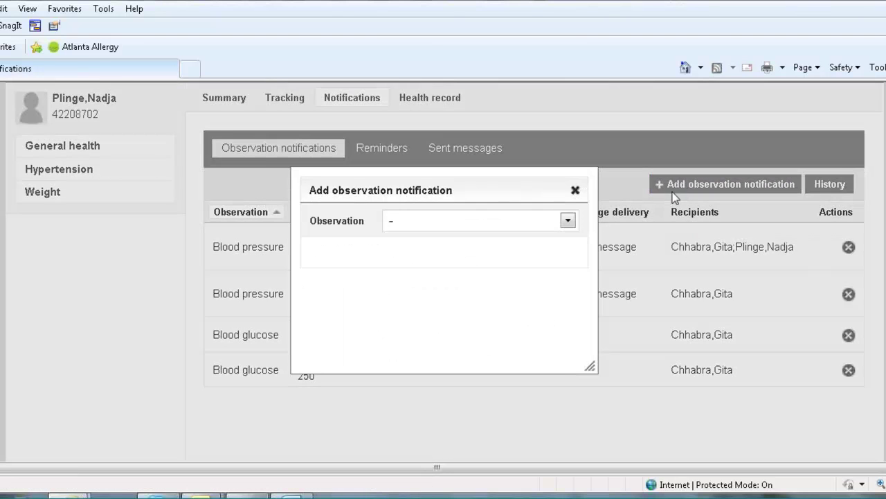
click(569, 221)
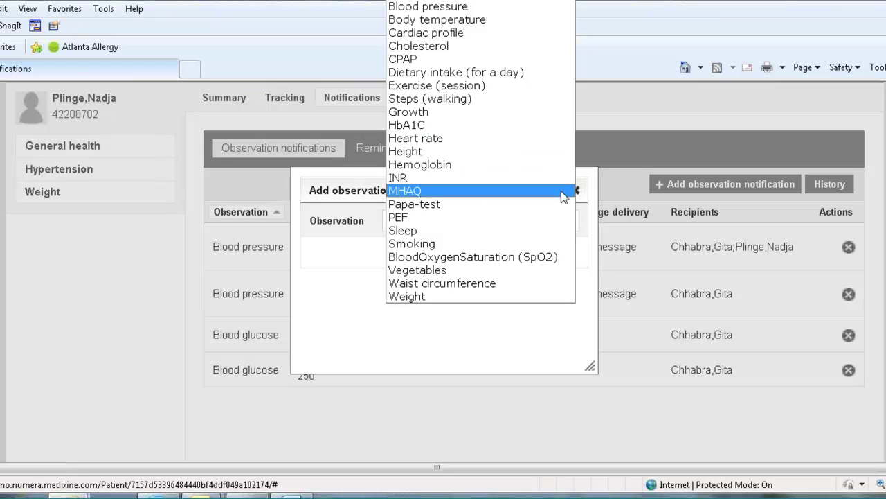
click(578, 192)
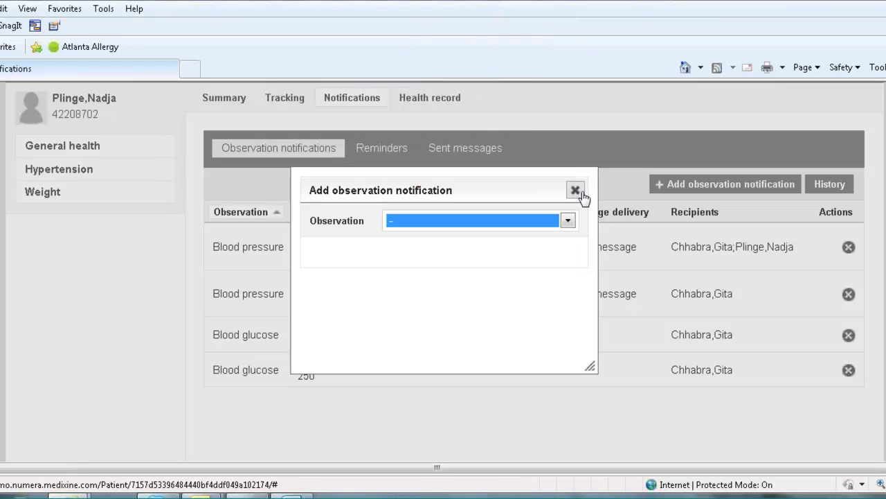
click(583, 194)
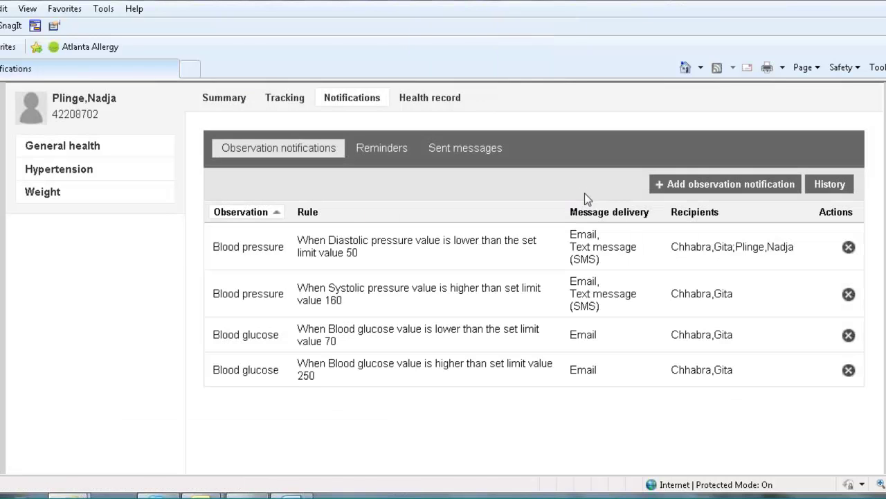
- View the patient's reminders, then open the Hypertension health program and look through its care guidance, measurements and questionnaires
click(371, 152)
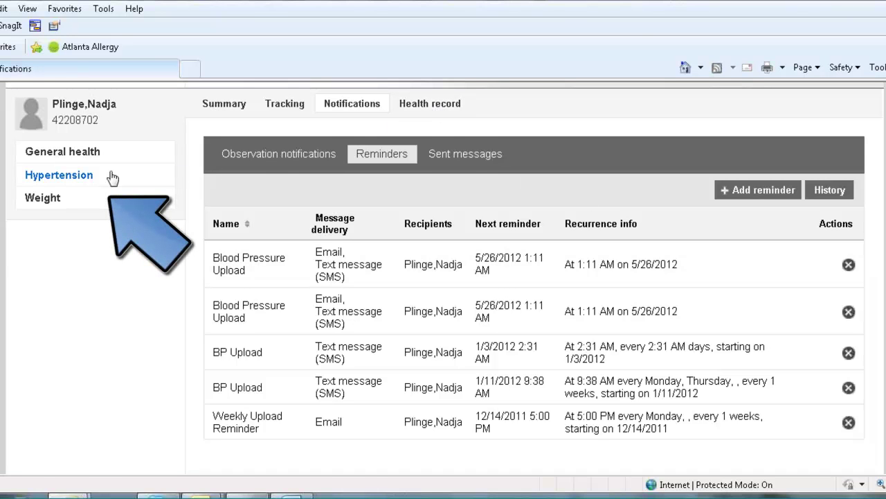
click(50, 178)
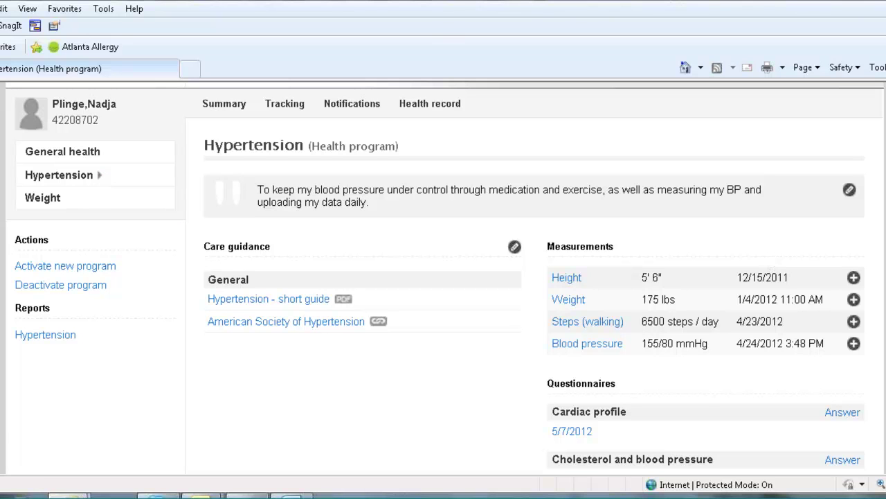
scroll(446, 278, down, 1)
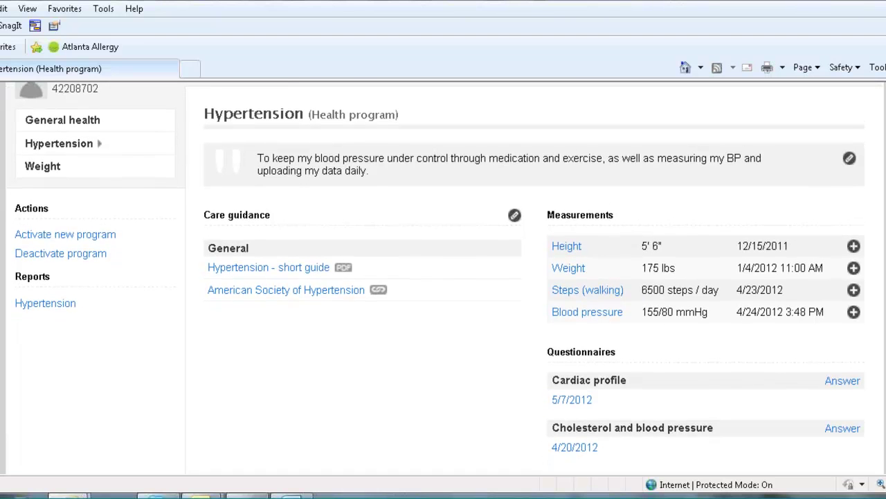
scroll(242, 266, down, 1)
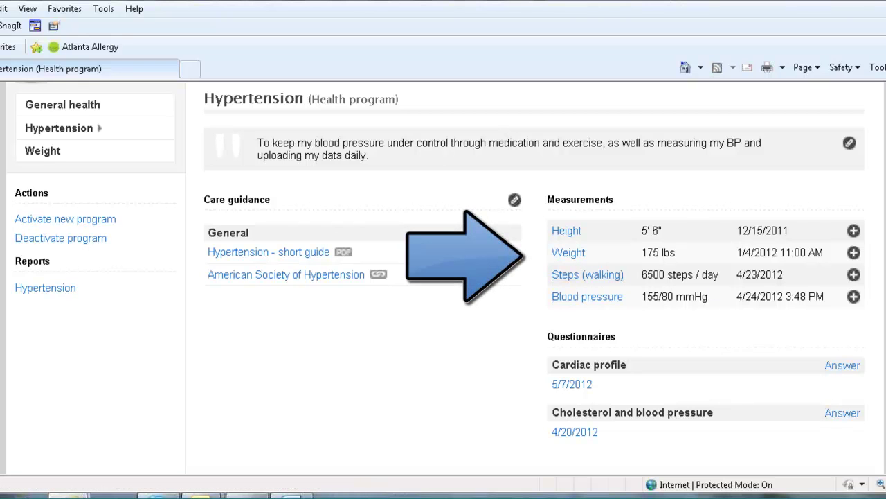
scroll(443, 277, down, 1)
scroll(599, 326, down, 1)
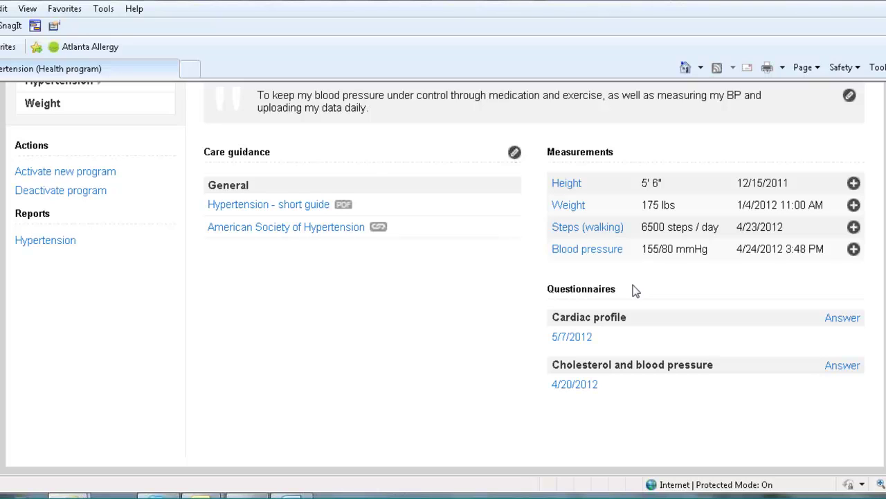
- Open the Cardiac profile questionnaire for answering and look through all of its questions
click(846, 320)
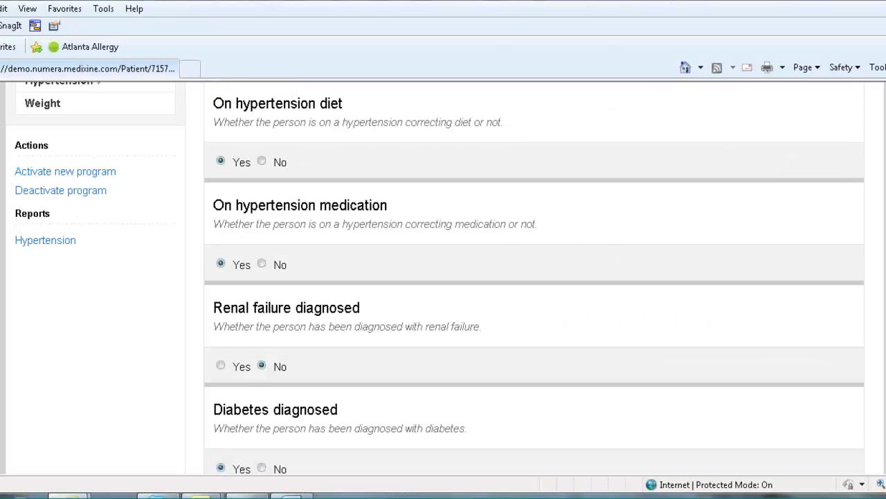
scroll(443, 277, up, 2)
scroll(443, 277, down, 1)
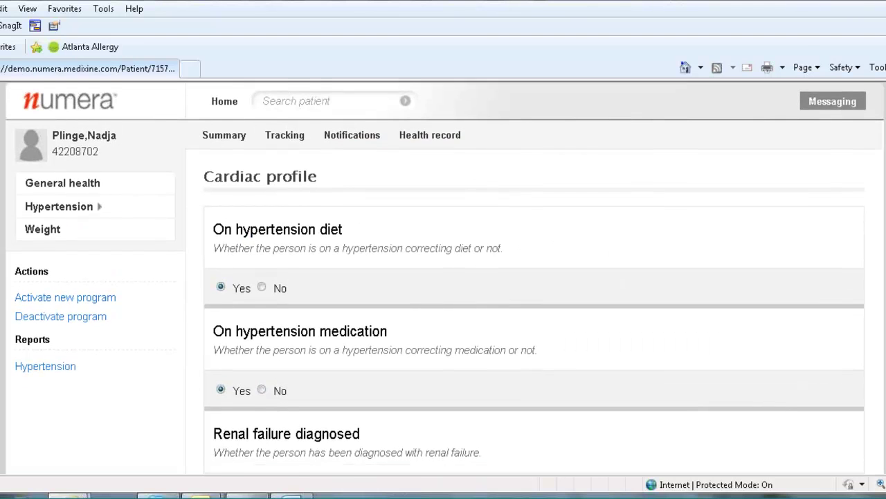
scroll(443, 276, down, 1)
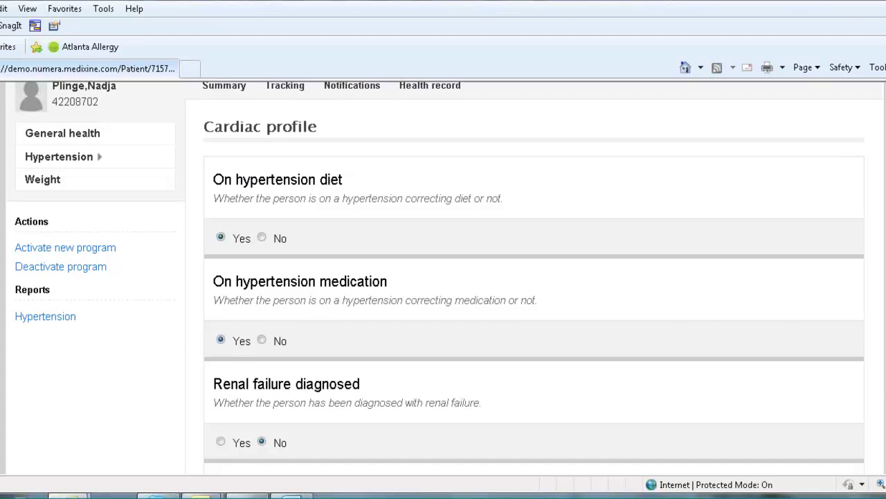
scroll(444, 275, down, 1)
scroll(443, 277, down, 10)
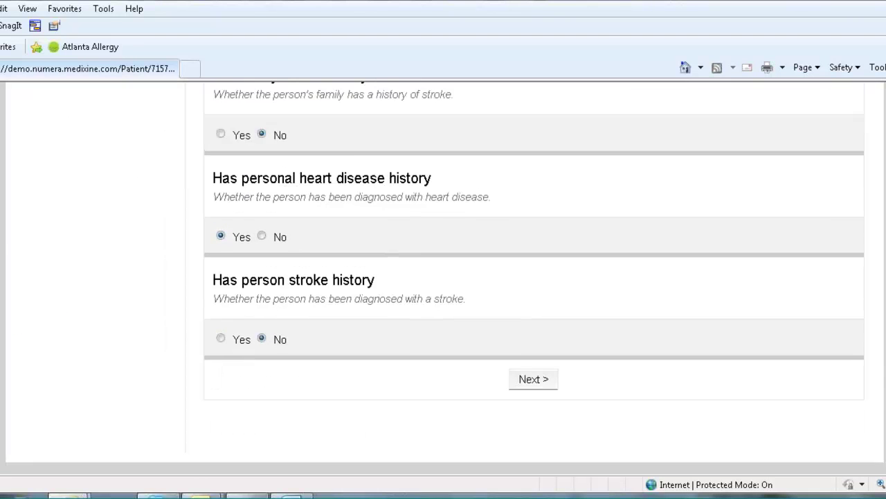
scroll(533, 277, up, 6)
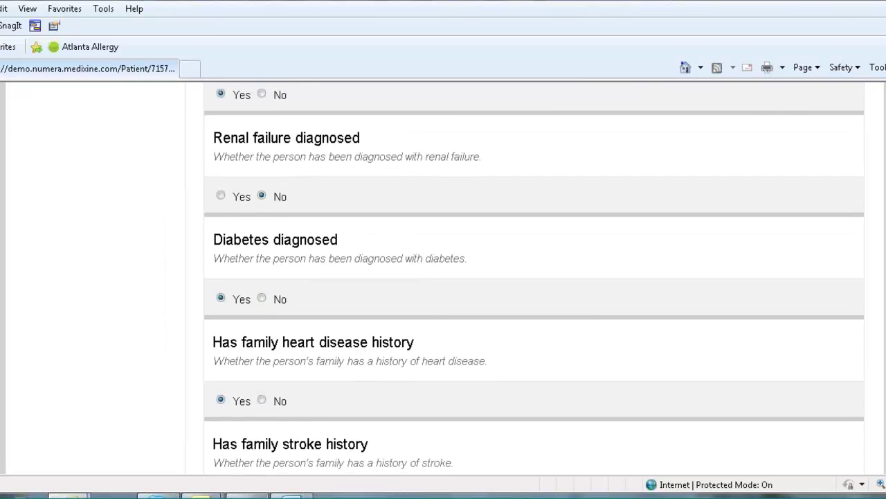
scroll(444, 277, up, 2)
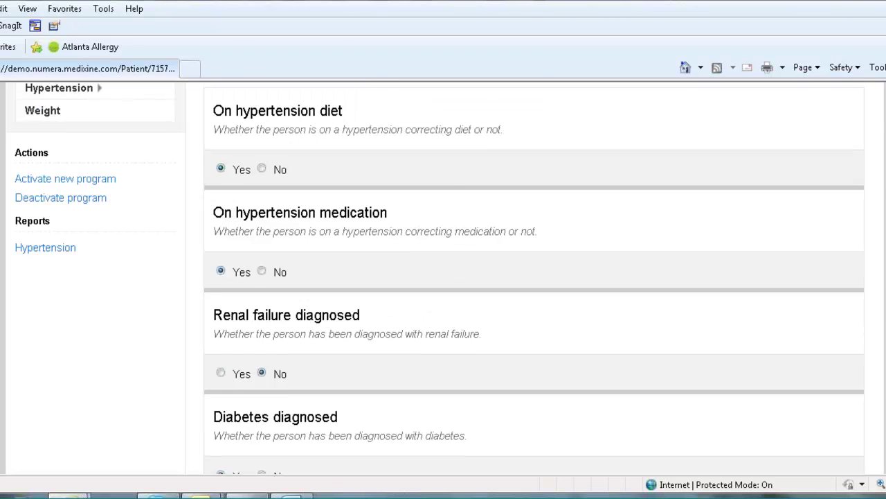
scroll(191, 158, up, 2)
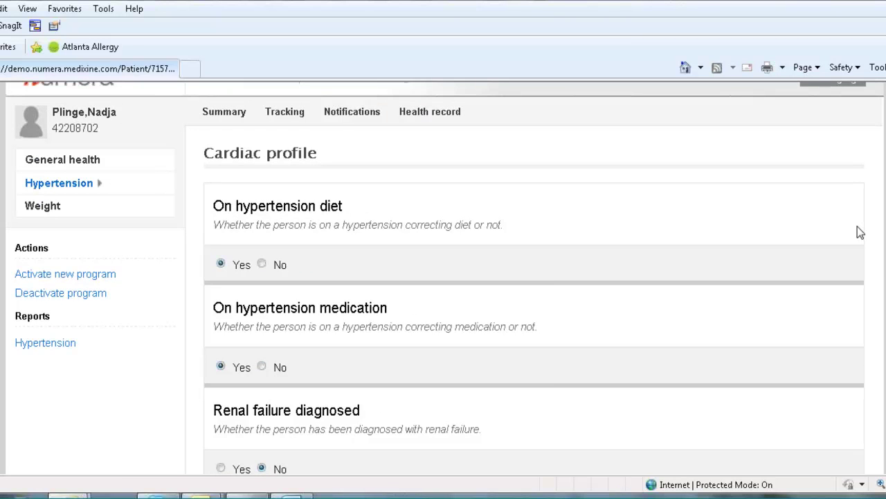
- Return to the Hypertension program, open the Cardiac profile entry dated 5/9/2012, and close it
scroll(563, 293, down, 3)
click(563, 296)
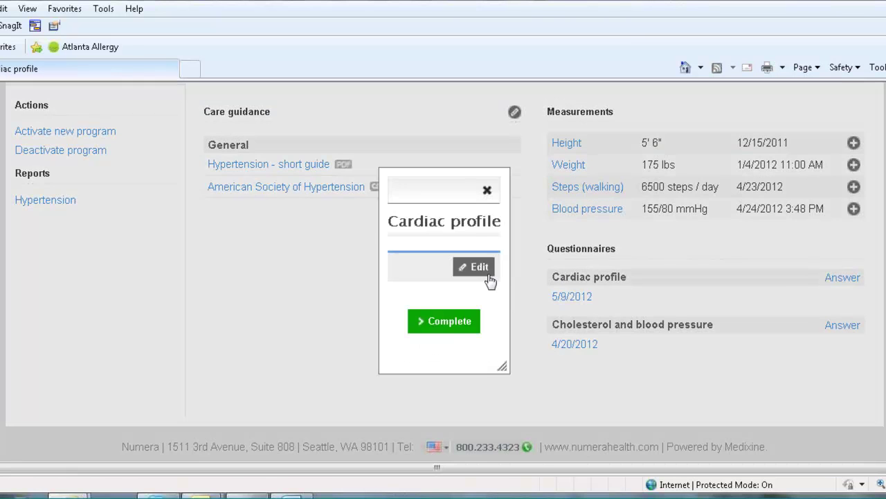
click(486, 190)
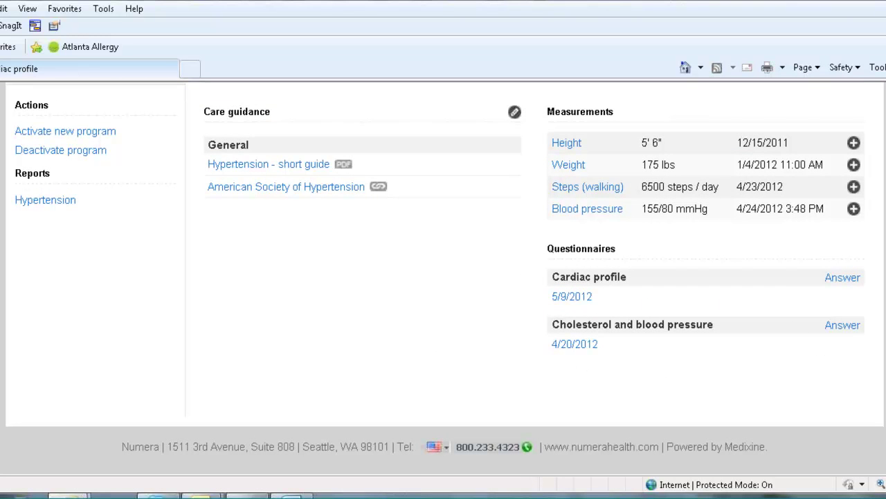
- Open the Hypertension report of the program and view the logbook of dated blood pressure readings
scroll(445, 277, up, 1)
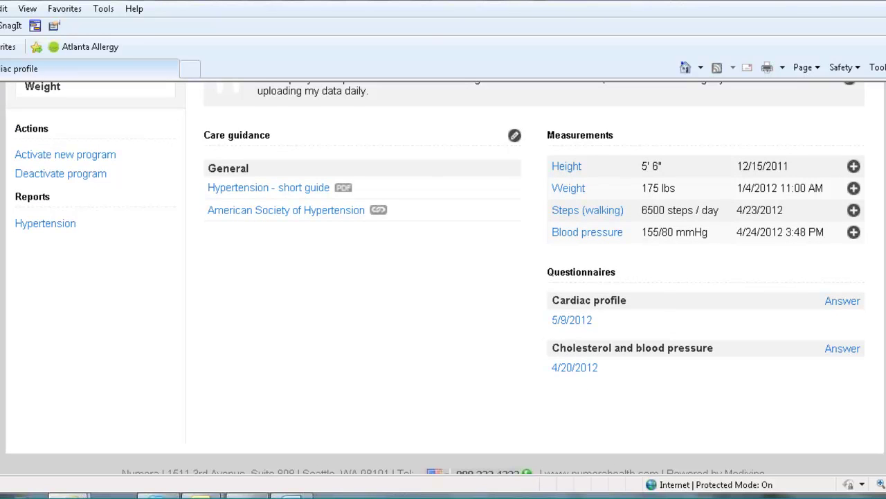
scroll(445, 277, up, 1)
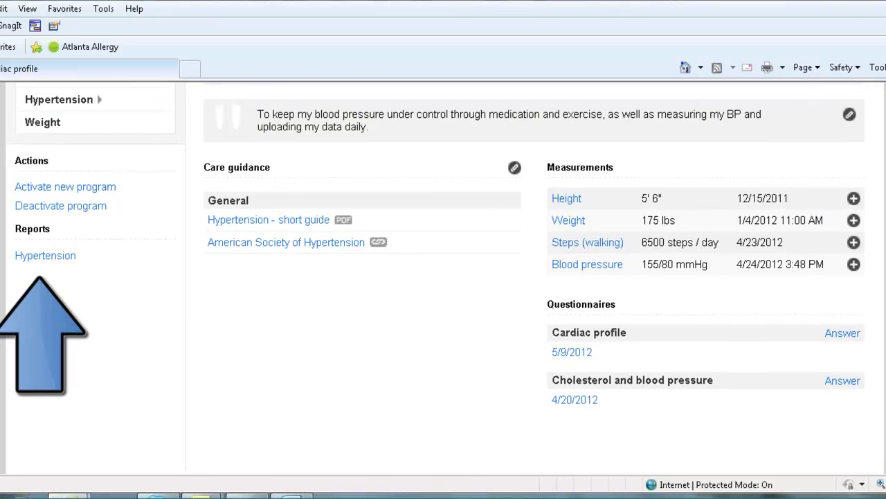
scroll(46, 269, up, 1)
click(45, 265)
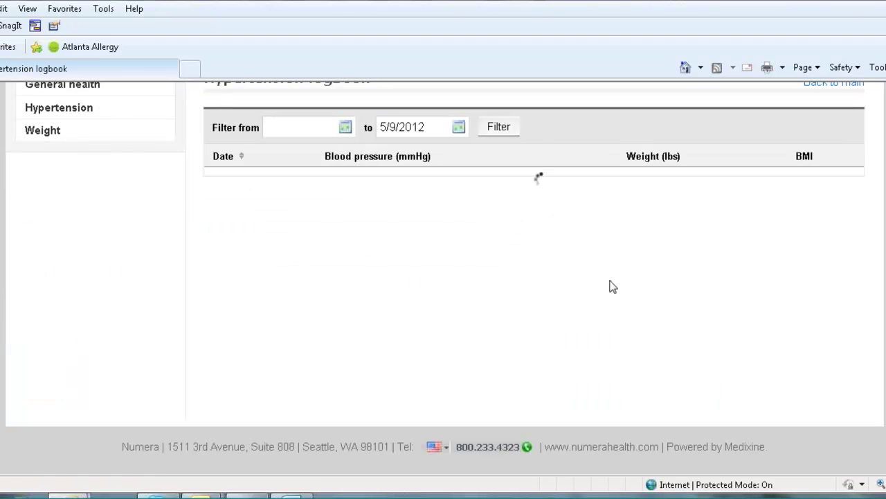
scroll(367, 234, up, 2)
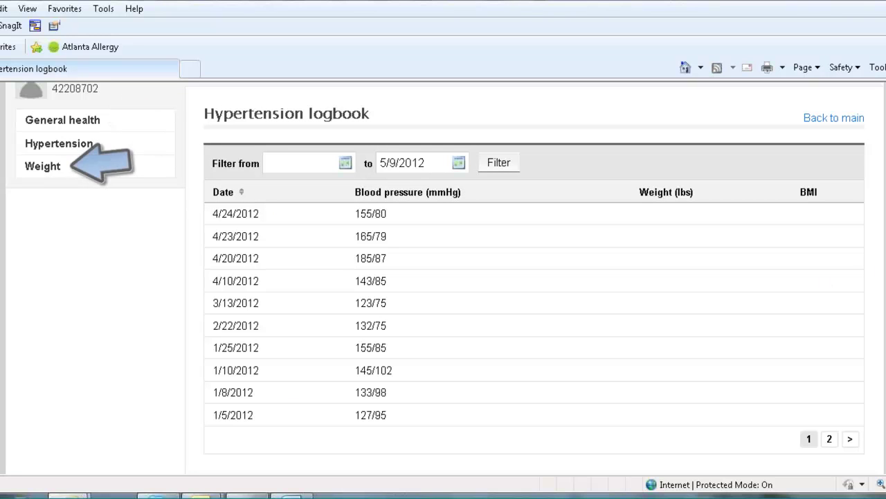
- Open the patient's health record and look over its conditions, allergies, immunization, medication, tests and procedures sections
scroll(443, 277, up, 1)
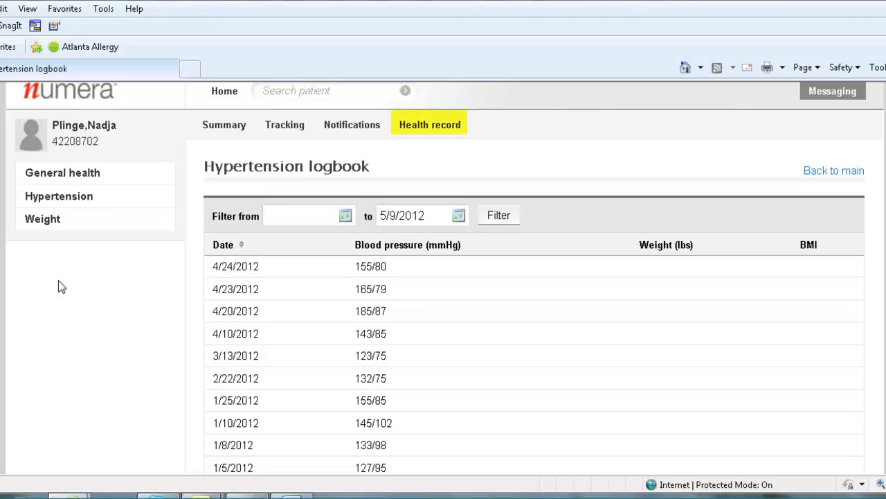
click(434, 131)
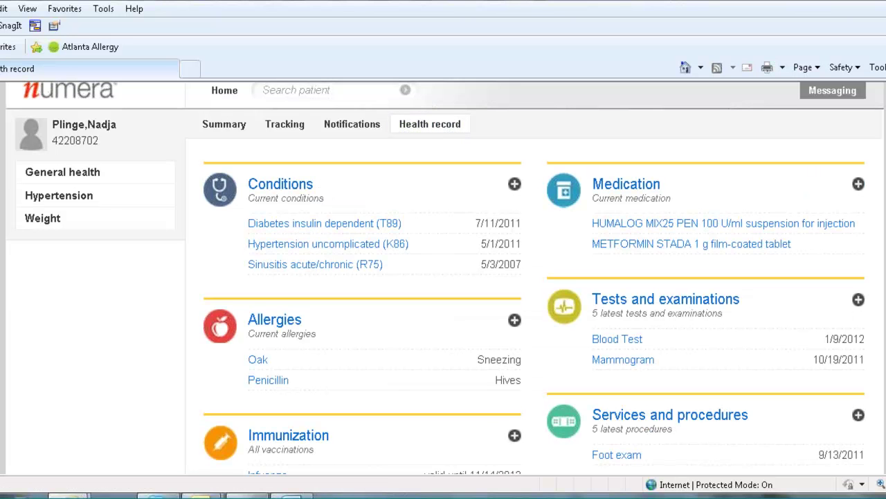
scroll(446, 277, down, 1)
scroll(445, 277, down, 1)
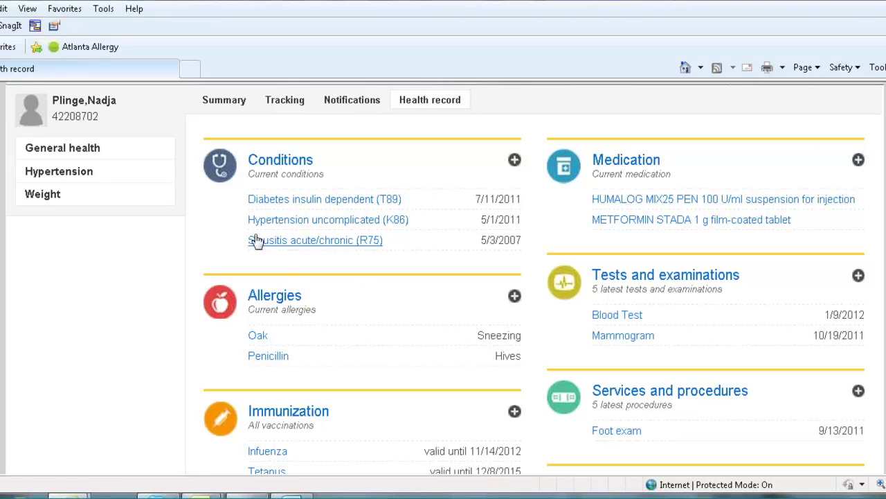
scroll(642, 156, down, 1)
- Open a manual entry form for a new medication from the Medication list and view its fields and medication type options
click(640, 157)
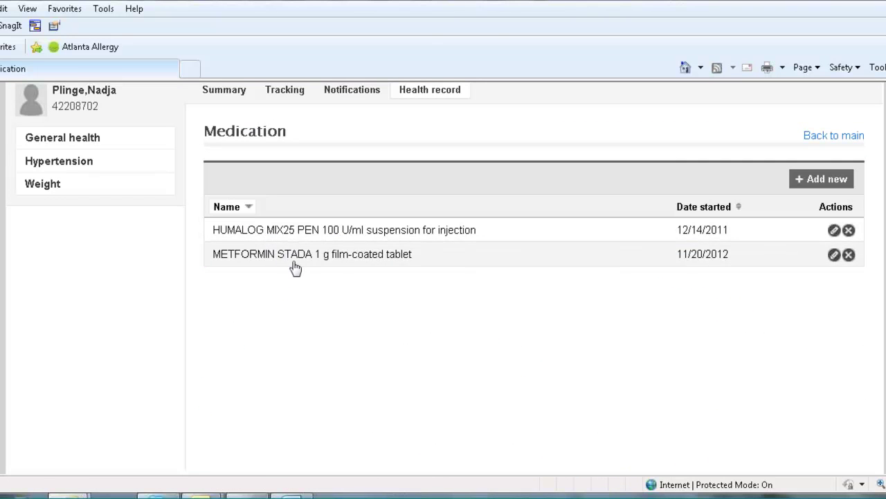
click(821, 180)
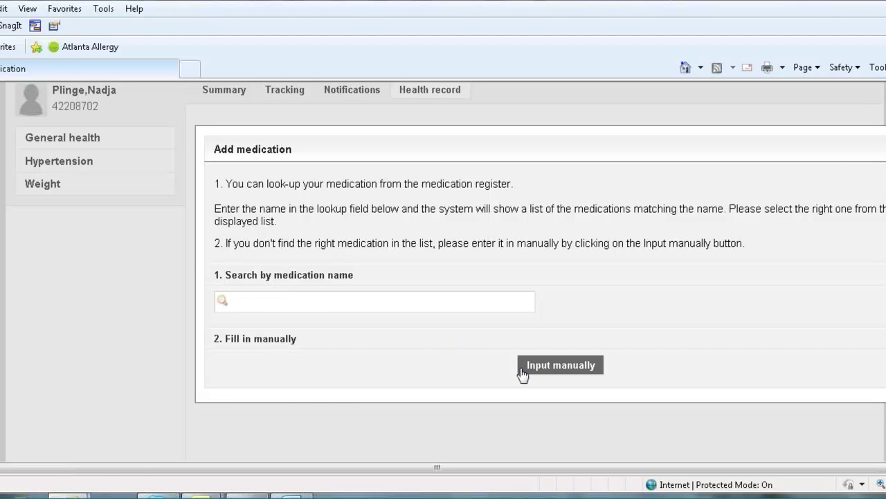
click(554, 367)
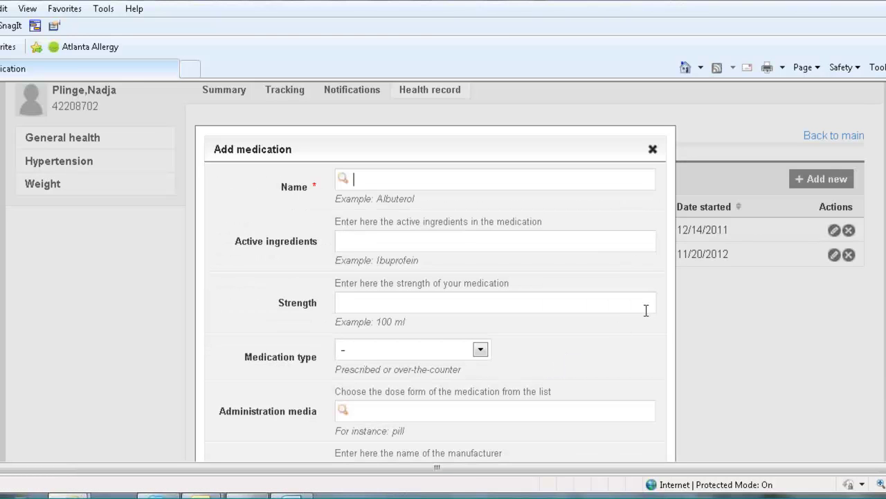
scroll(445, 271, down, 2)
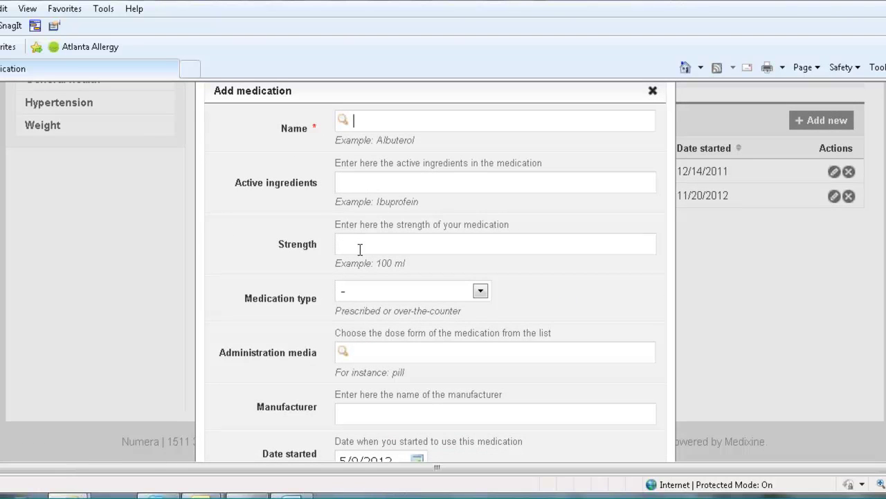
click(480, 291)
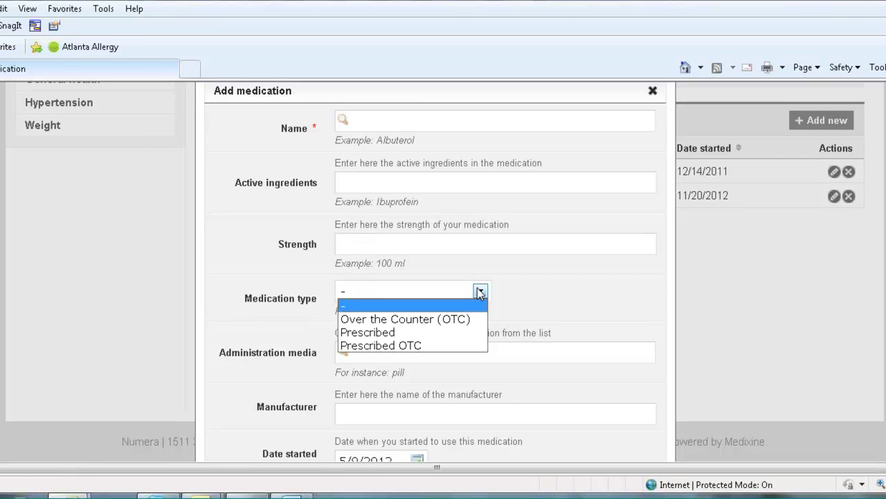
click(480, 291)
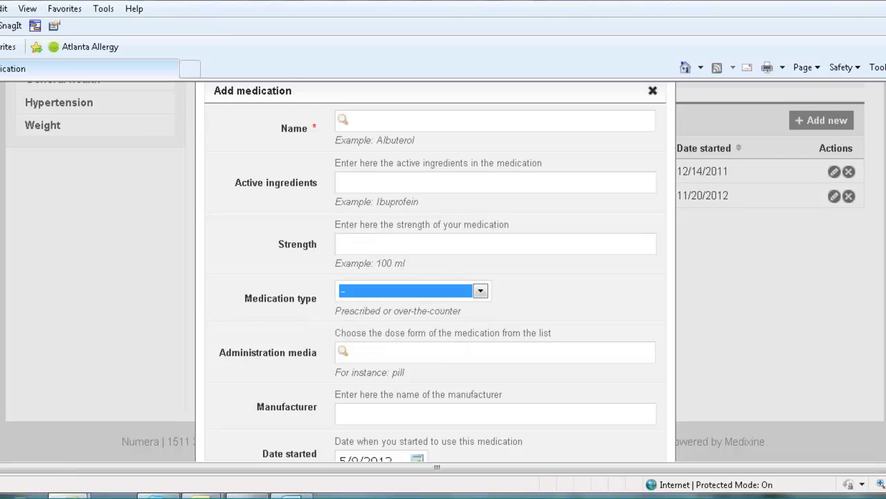
scroll(443, 271, down, 1)
scroll(444, 271, down, 5)
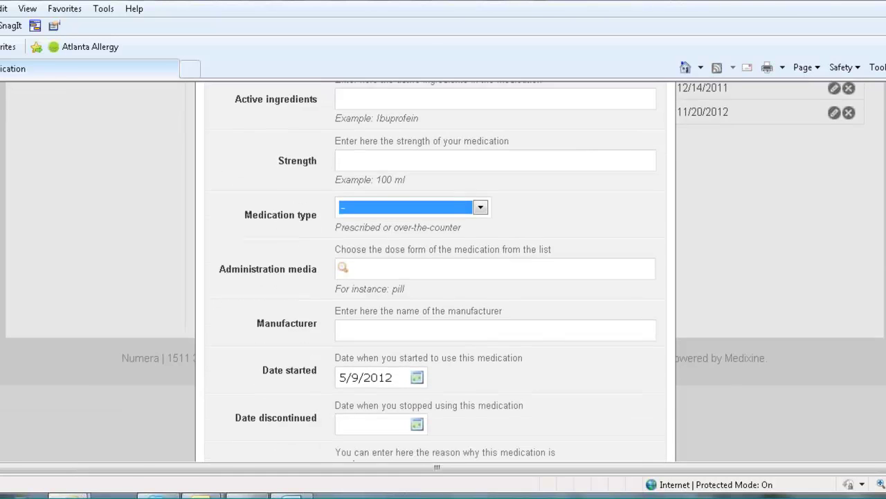
scroll(275, 243, down, 1)
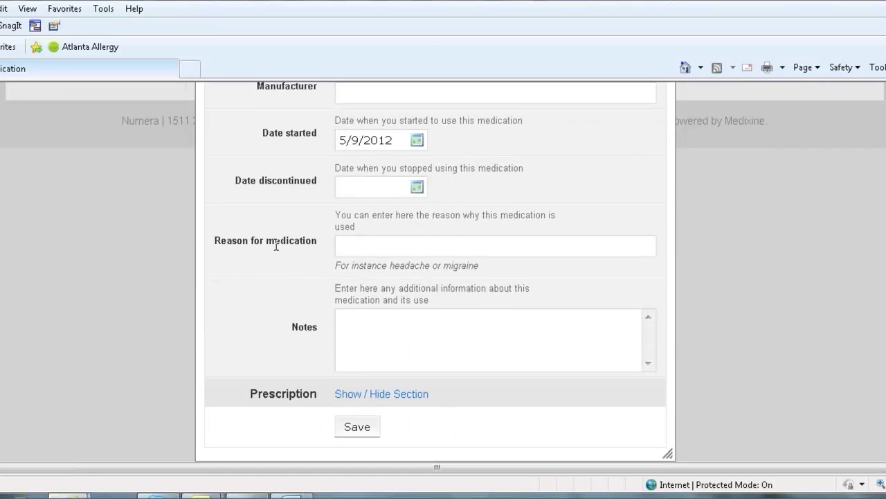
- Expand the Prescription section of the medication form, look through its fields, and close the form without saving
click(354, 395)
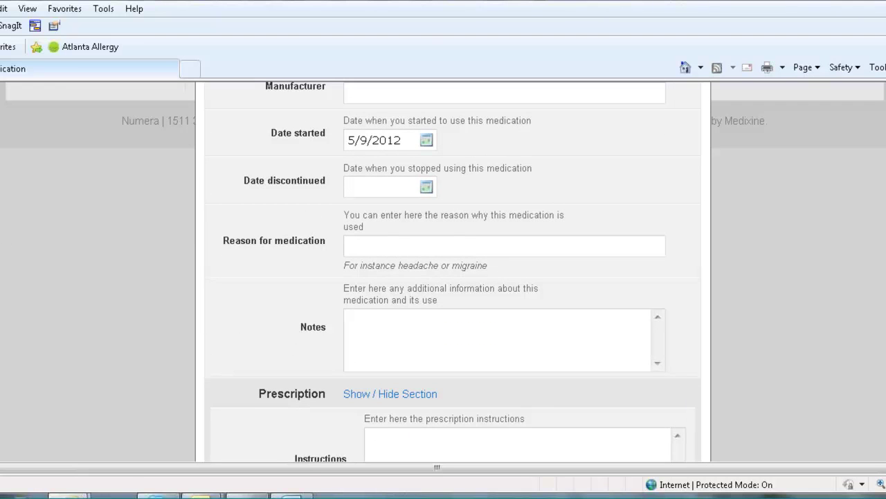
scroll(453, 272, down, 2)
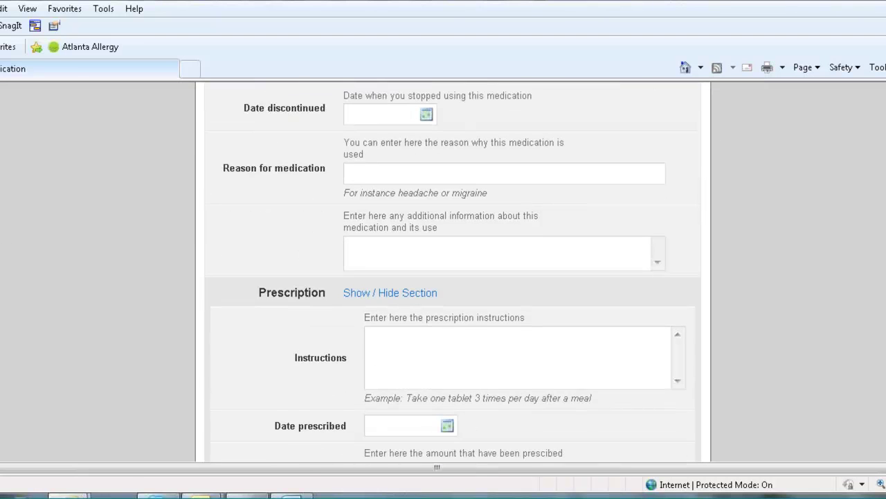
scroll(453, 271, down, 3)
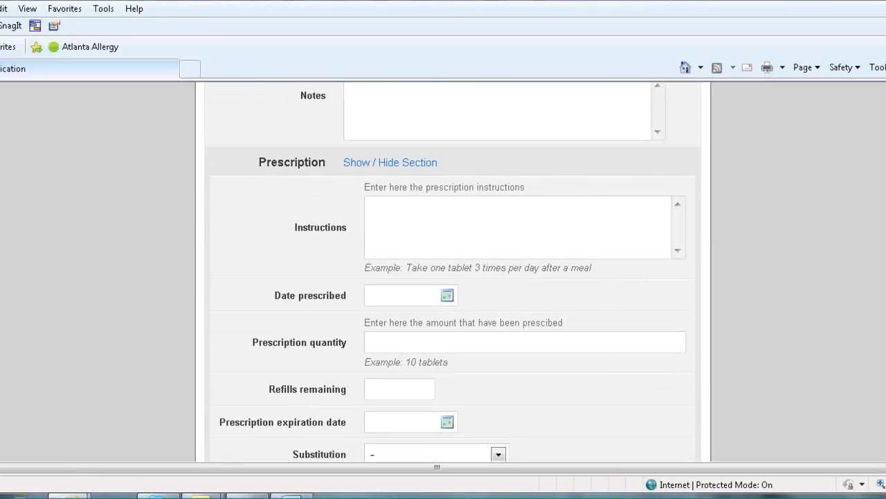
scroll(453, 271, up, 10)
scroll(453, 271, up, 1)
click(688, 207)
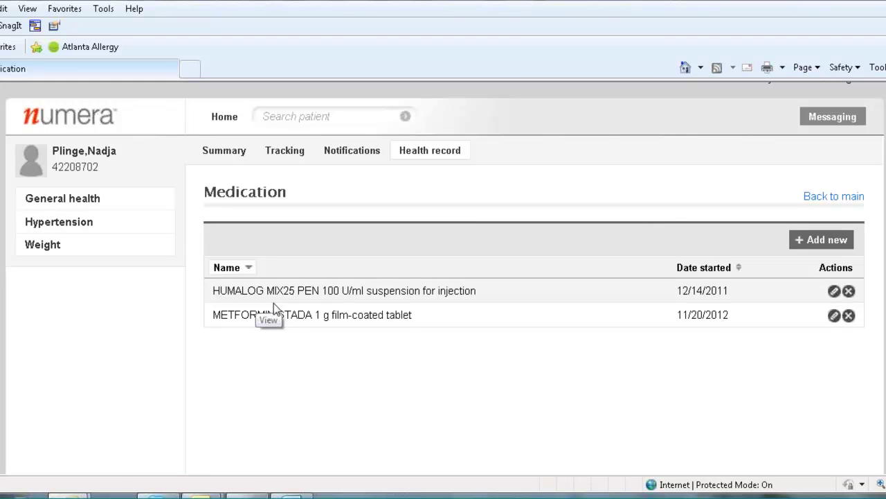
- Return to the health record overview and look through all its sections down to Immunization and Files
click(415, 153)
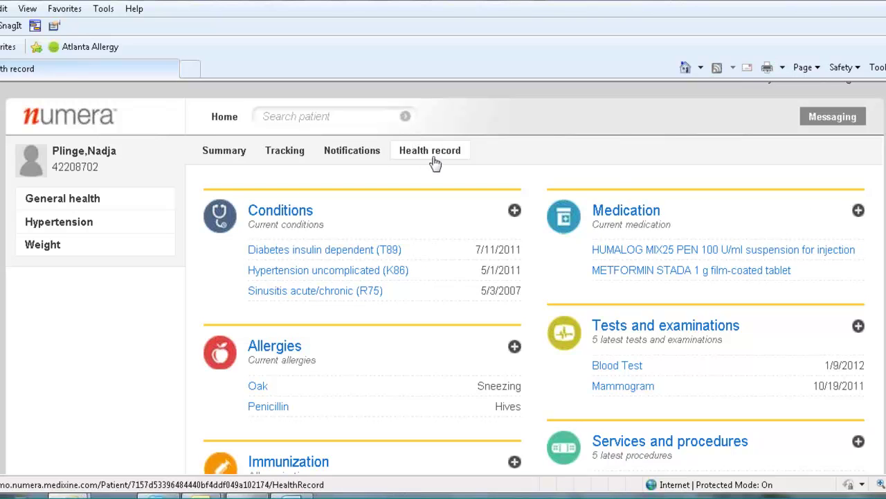
scroll(443, 284, down, 1)
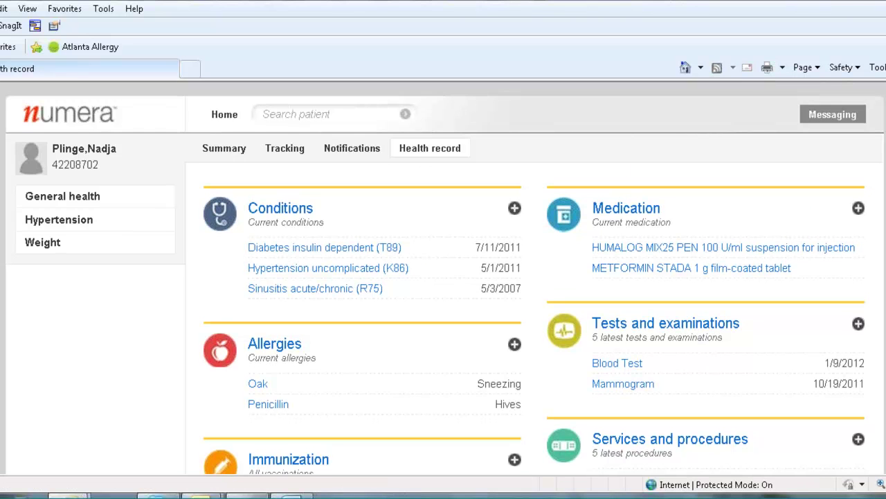
scroll(445, 277, down, 1)
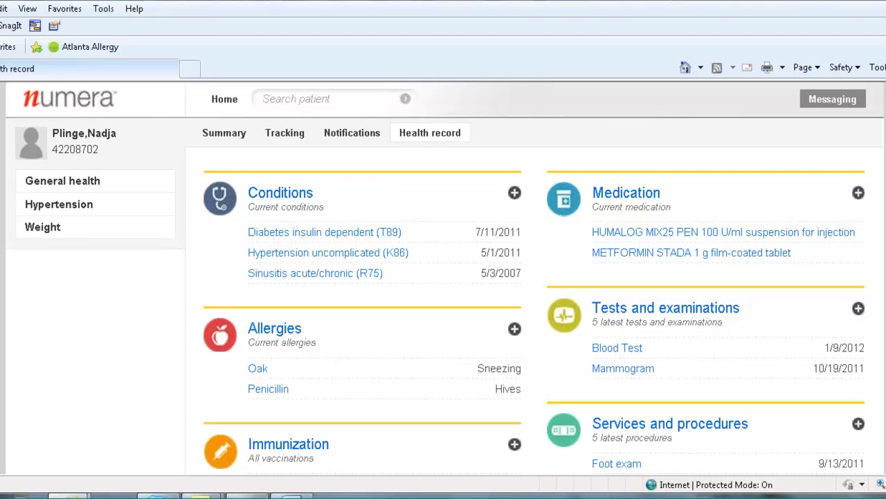
scroll(445, 277, down, 2)
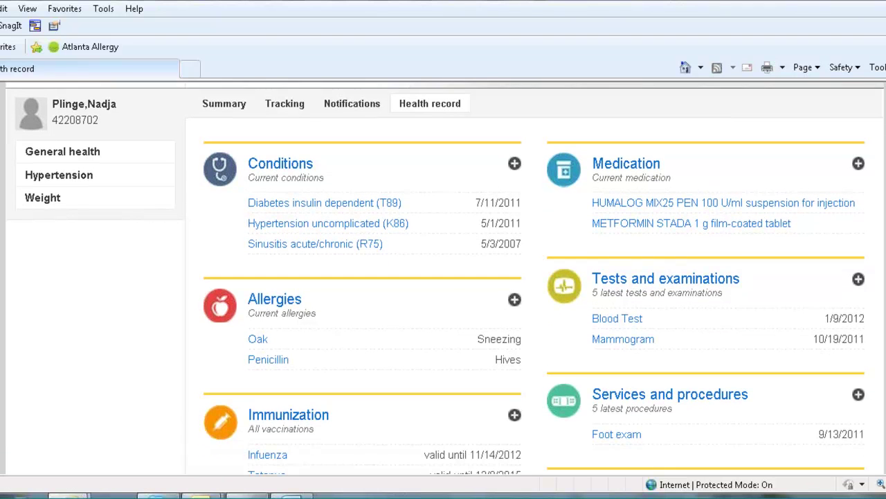
scroll(306, 366, down, 2)
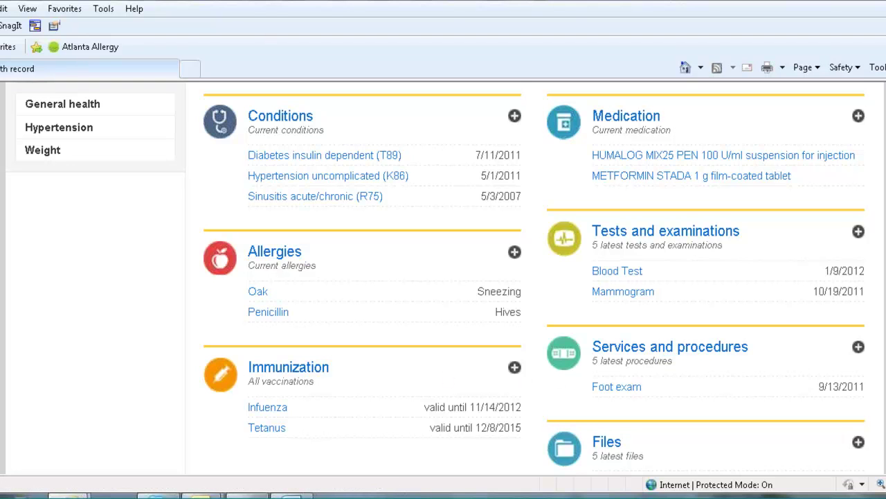
scroll(443, 277, down, 3)
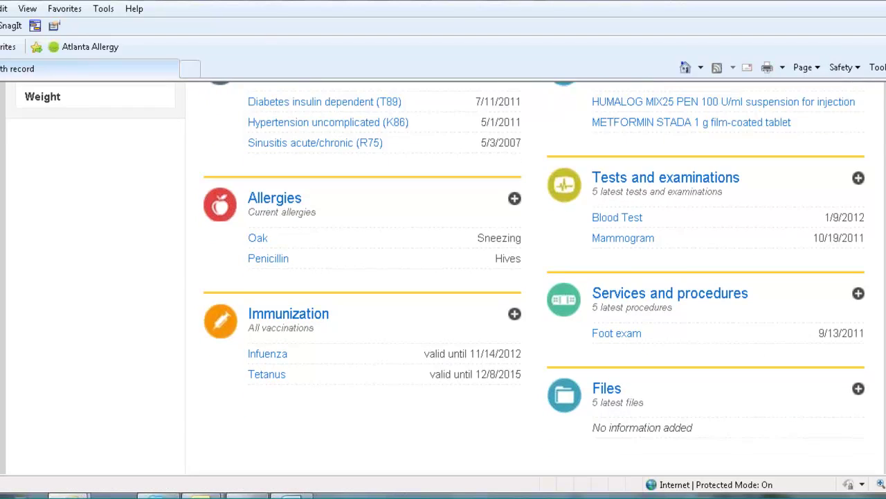
- View the Services and procedures list and its blank Add procedure form, close the form unsaved, and return to the health record
click(693, 339)
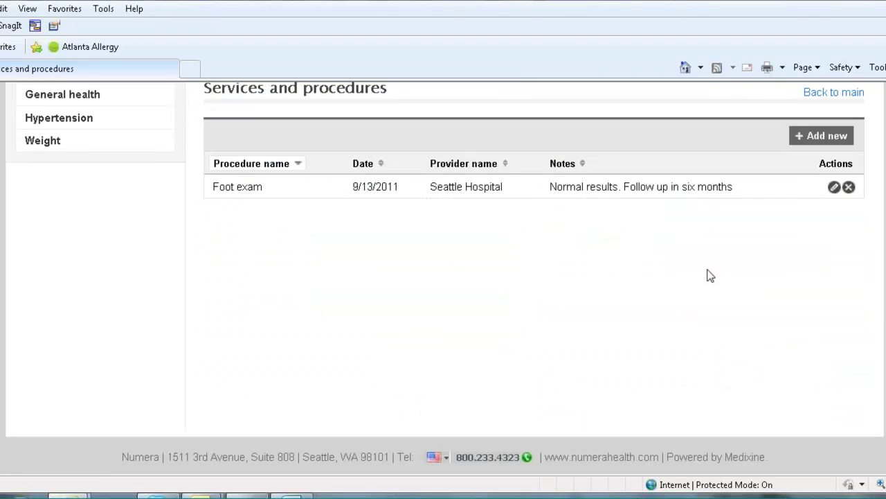
click(818, 138)
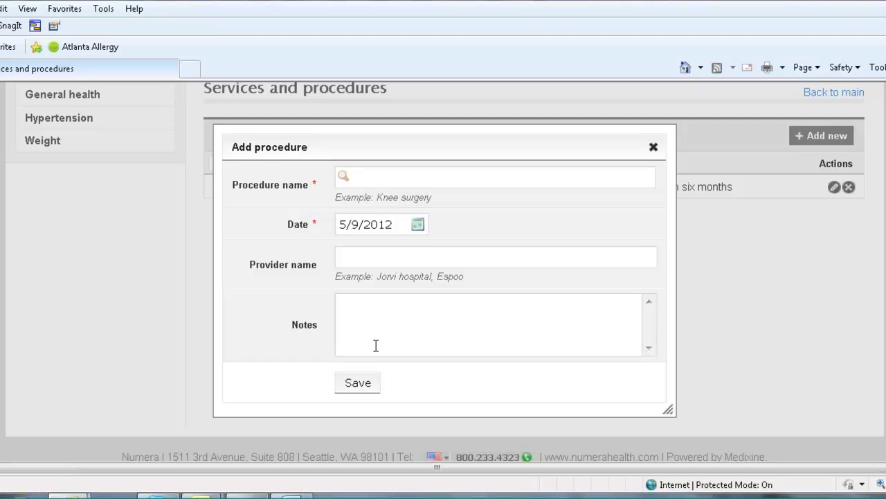
click(653, 147)
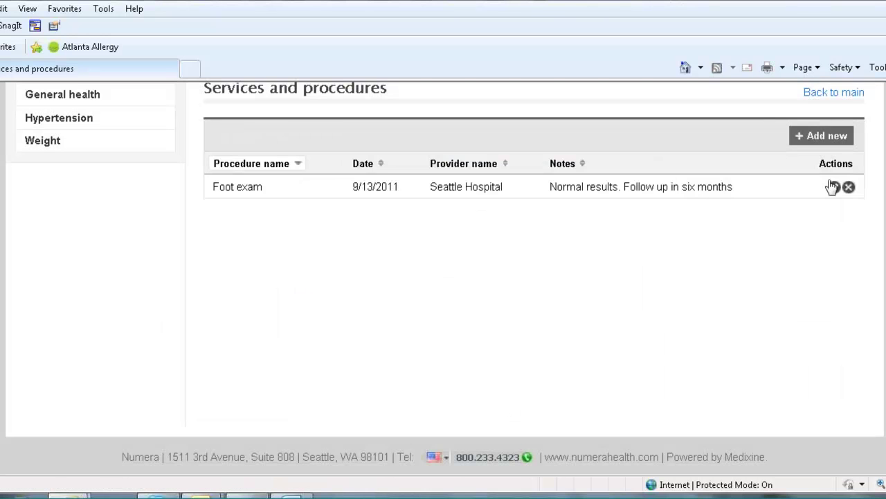
scroll(830, 187, up, 2)
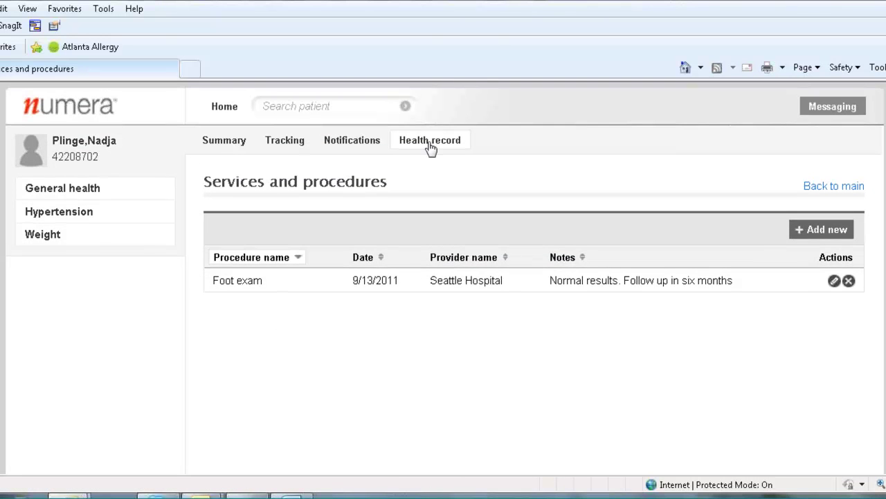
click(430, 144)
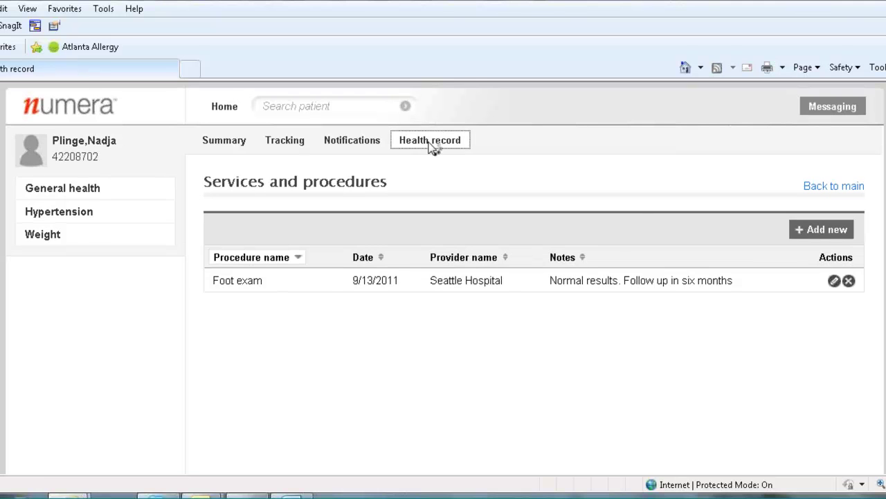